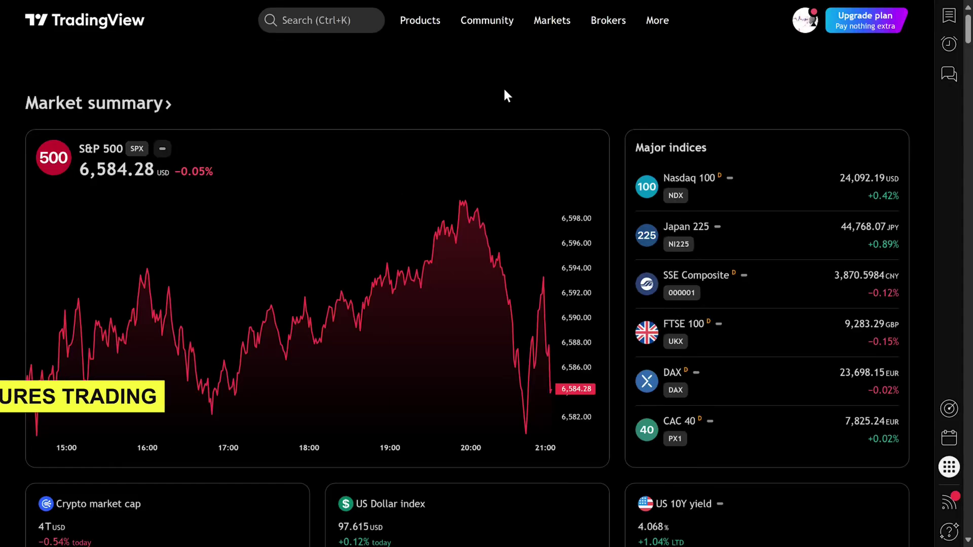
- Open Supercharts and show the Futures watchlist beside the chart
{"action": "mouse_move", "coordinate": [421, 20]}
{"action": "left_click", "coordinate": [459, 71]}
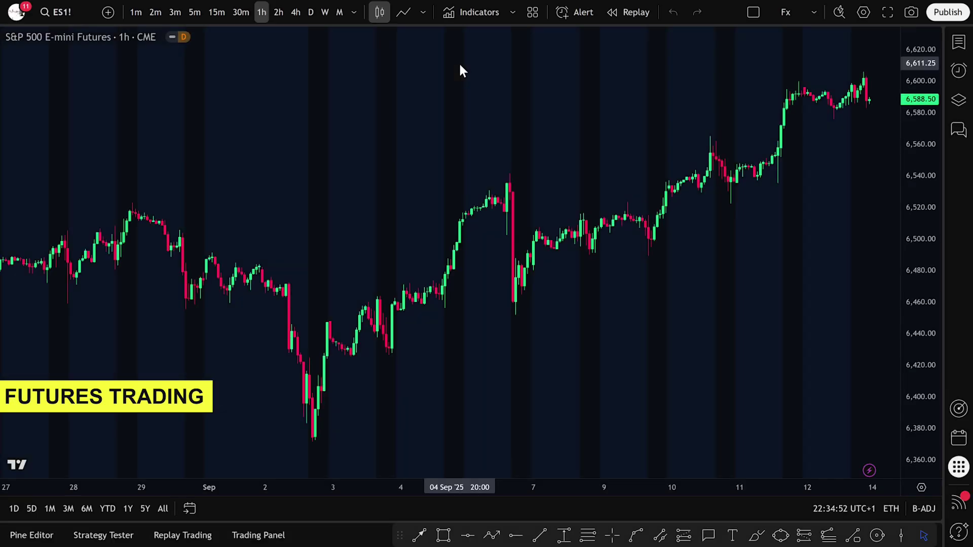
{"action": "left_click", "coordinate": [958, 42]}
- Add Bitcoin, E-mini Russell 2000, Silver and Micro E-mini Dow futures to the watchlist
{"action": "left_click", "coordinate": [879, 41]}
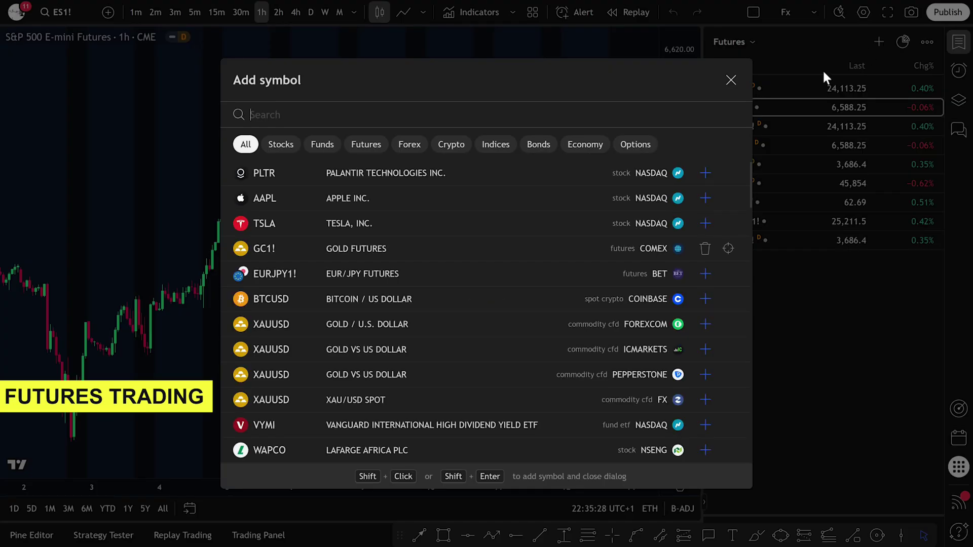
{"action": "left_click", "coordinate": [365, 147]}
{"action": "scroll", "coordinate": [436, 257], "scroll_direction": "down", "scroll_amount": 3}
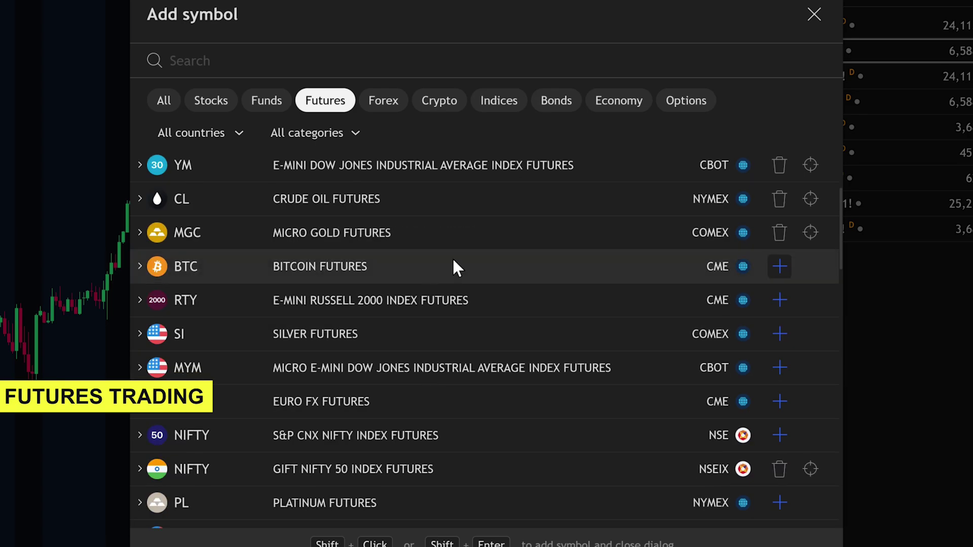
{"action": "left_click", "coordinate": [780, 266]}
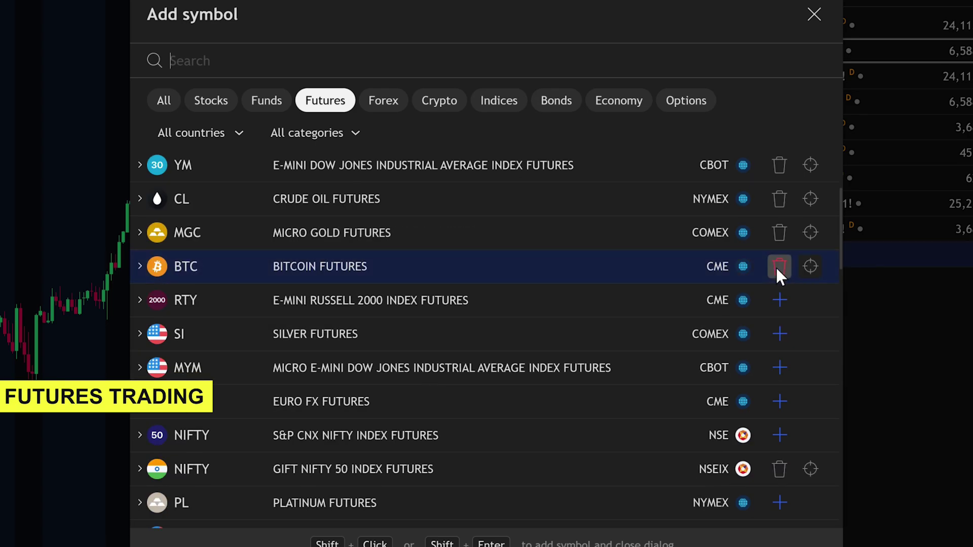
{"action": "left_click", "coordinate": [779, 300]}
{"action": "left_click", "coordinate": [779, 333]}
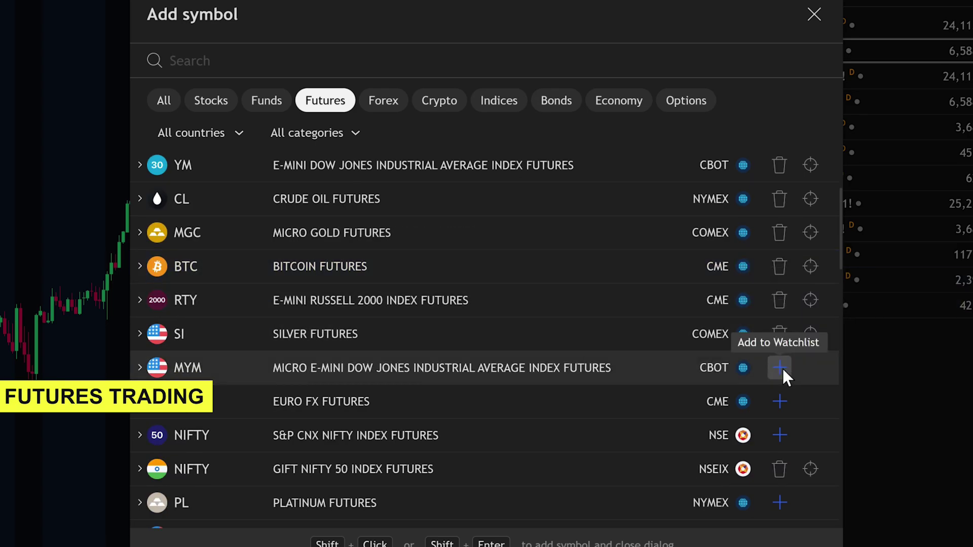
{"action": "left_click", "coordinate": [782, 369]}
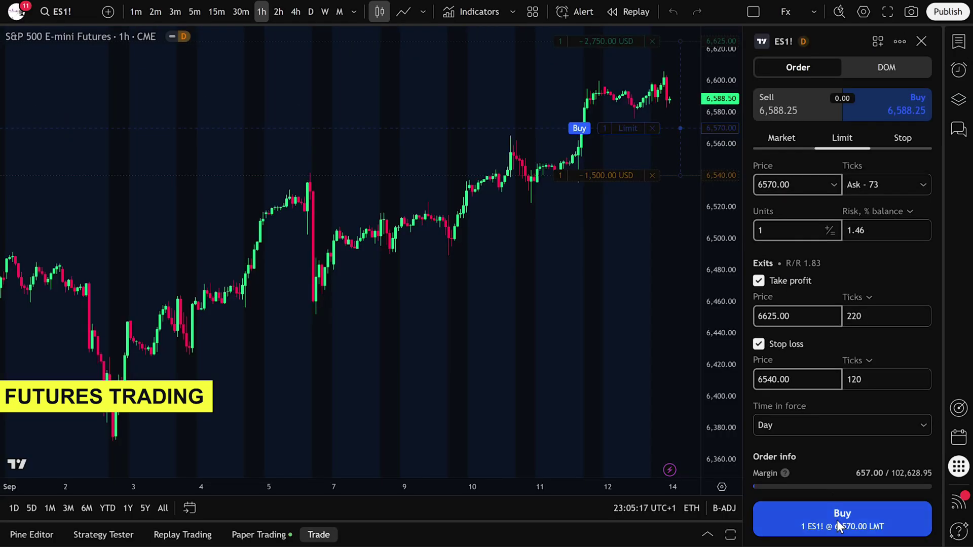
- Place the ES1! buy limit order as a Day order with its take-profit exit
{"action": "left_click", "coordinate": [838, 521]}
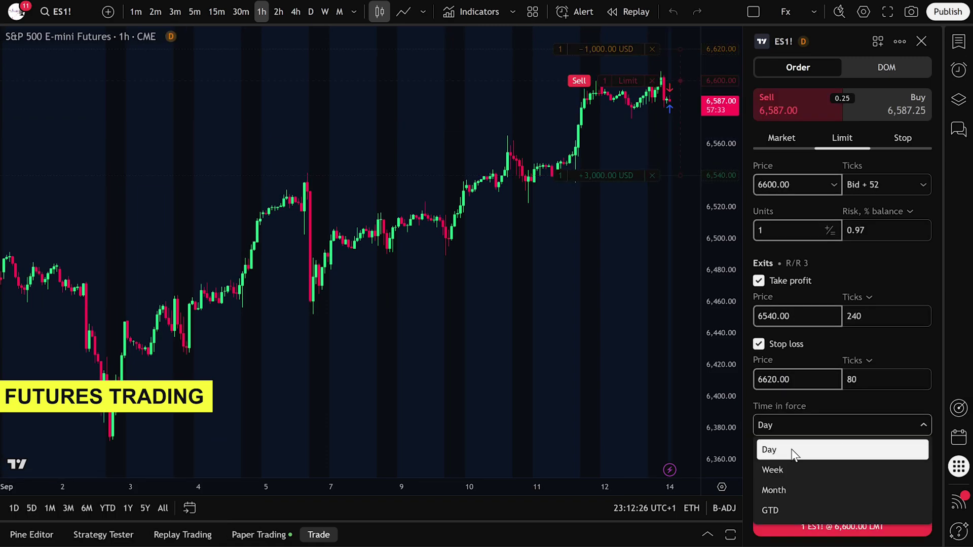
{"action": "left_click", "coordinate": [793, 454]}
{"action": "left_click", "coordinate": [835, 519]}
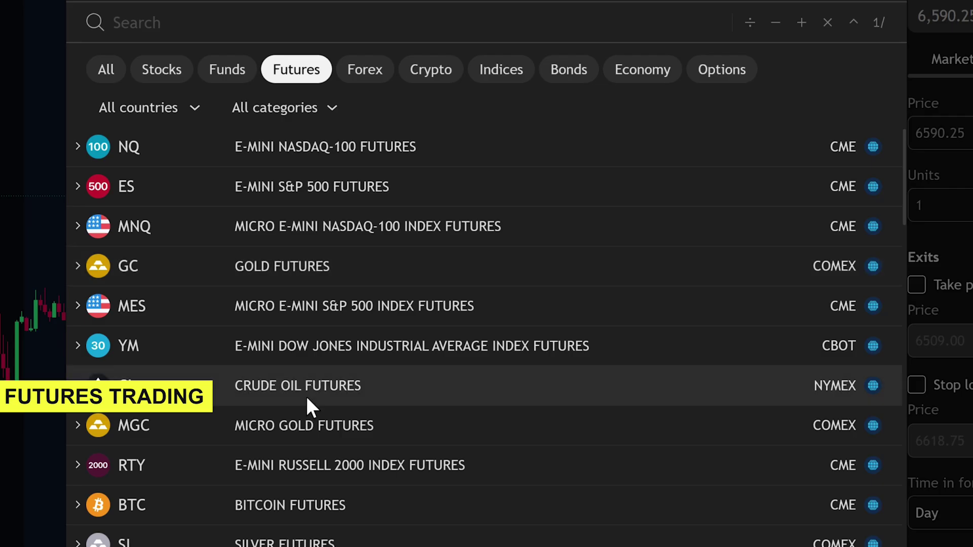
{"action": "scroll", "coordinate": [384, 282], "scroll_direction": "down", "scroll_amount": 15}
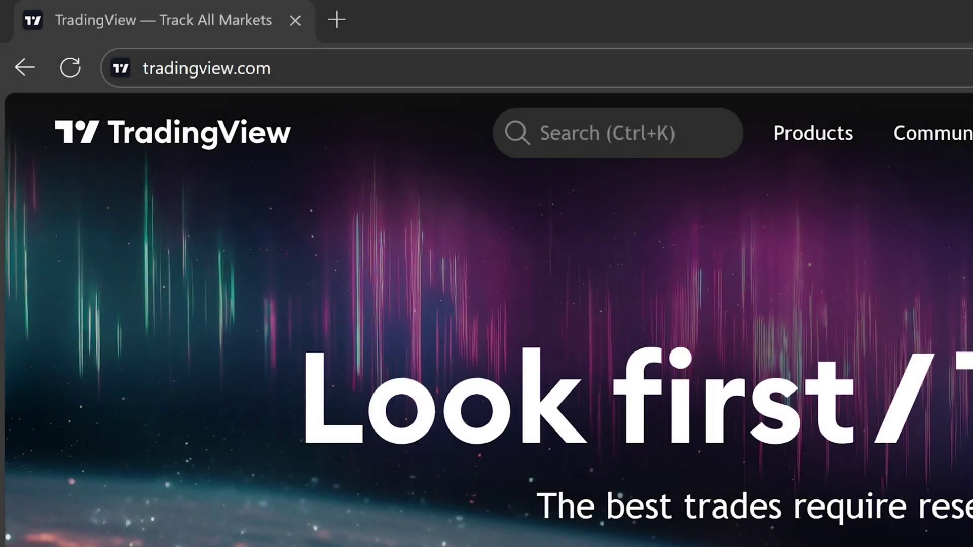
- Go through Get started for free and sign up for the free plan to reach the Market summary
{"action": "left_click", "coordinate": [369, 78]}
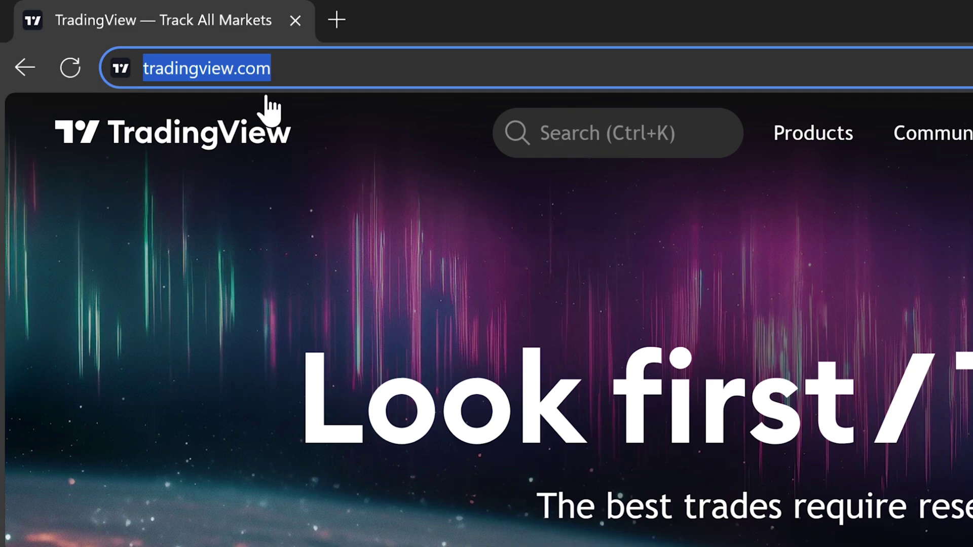
{"action": "left_click", "coordinate": [287, 72]}
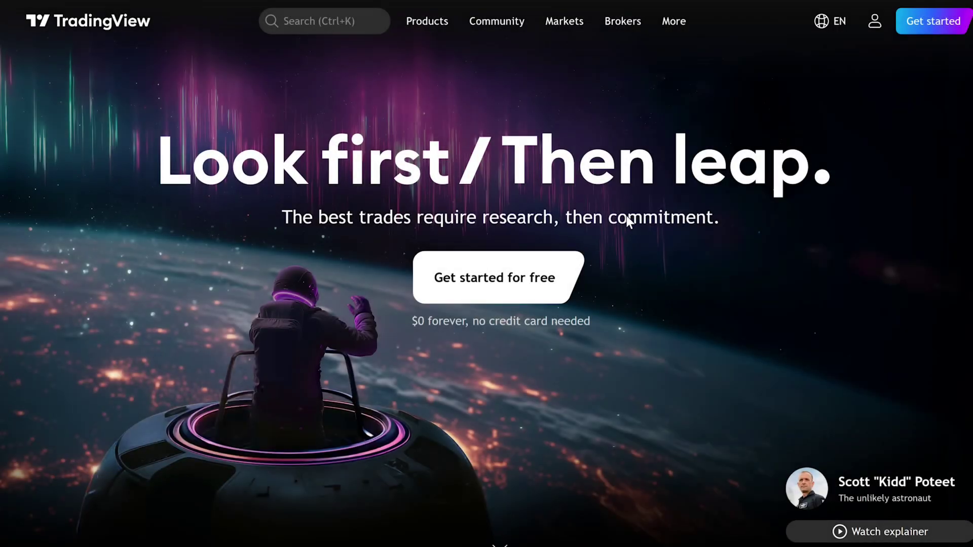
{"action": "left_click", "coordinate": [488, 292]}
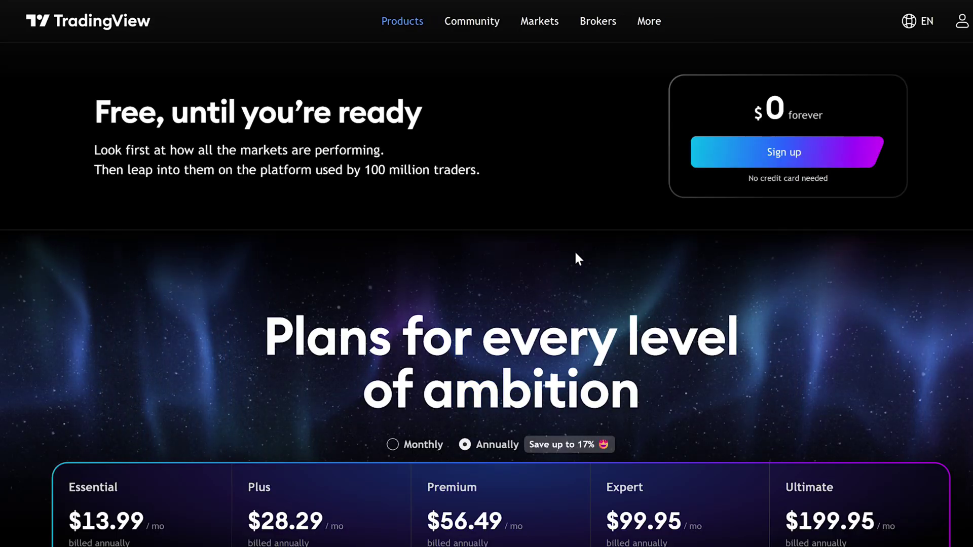
{"action": "left_click", "coordinate": [767, 156]}
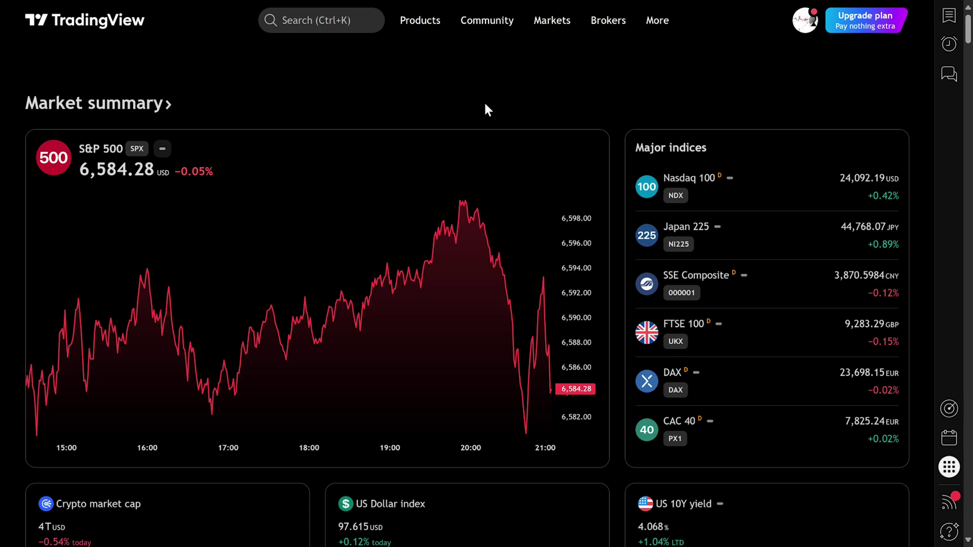
- Open Supercharts on ES1!, show the Futures watchlist and bring up the Add symbol dialog
{"action": "mouse_move", "coordinate": [432, 25]}
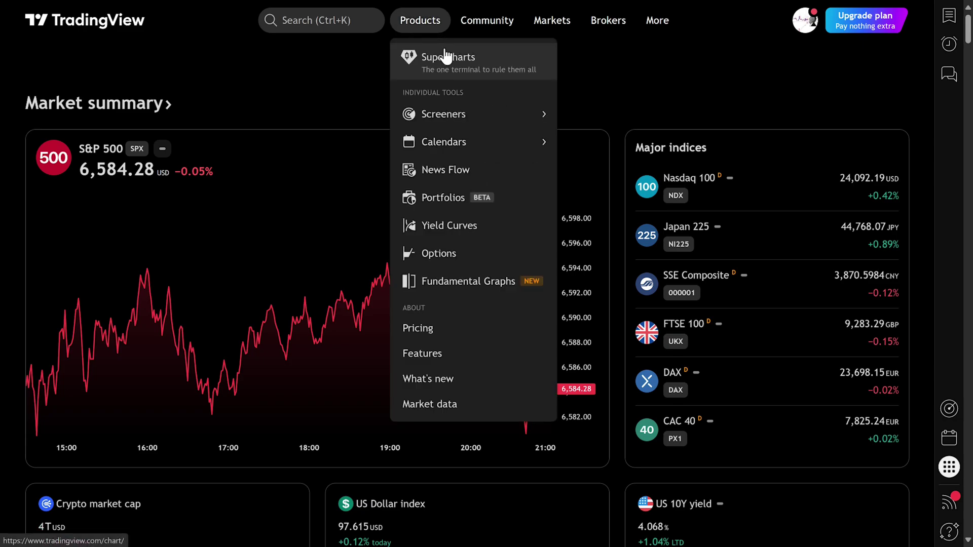
{"action": "left_click", "coordinate": [460, 65]}
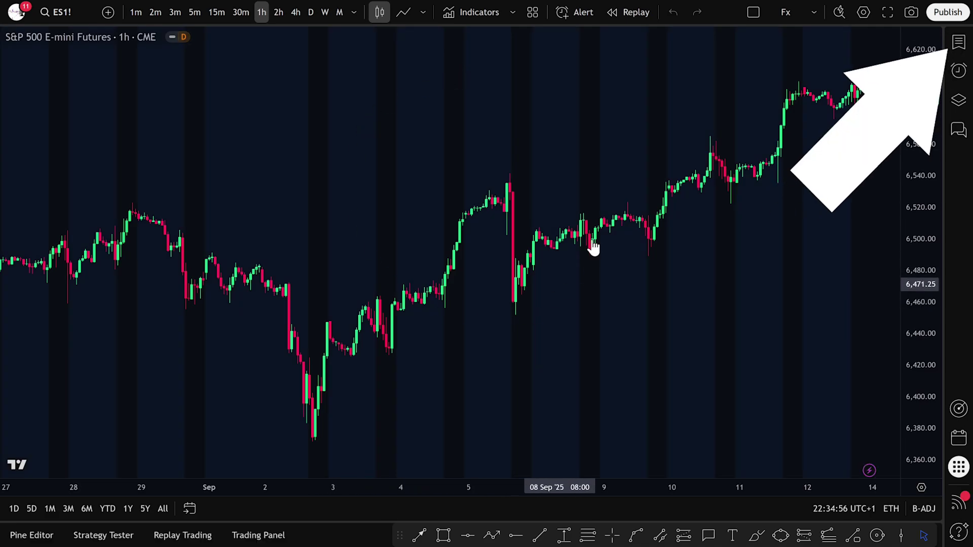
{"action": "left_click", "coordinate": [959, 43]}
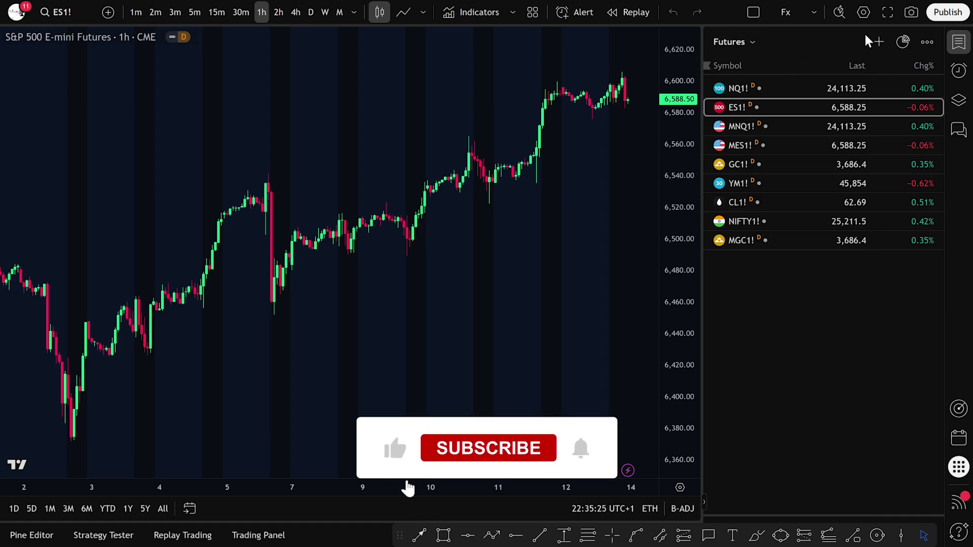
{"action": "left_click", "coordinate": [879, 42]}
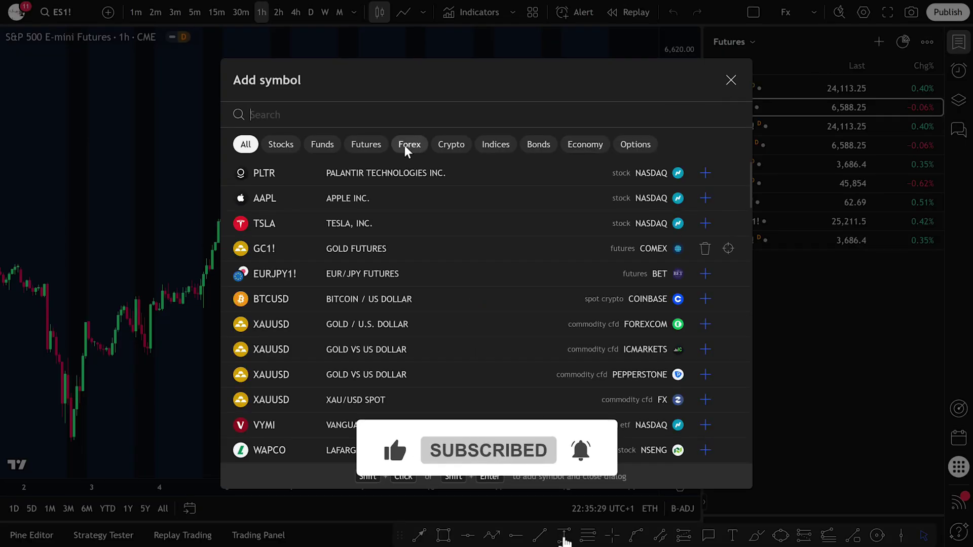
- Filter to futures, add BTC, RTY, SI, MYM and 6E, then close the dialog
{"action": "left_click", "coordinate": [366, 144]}
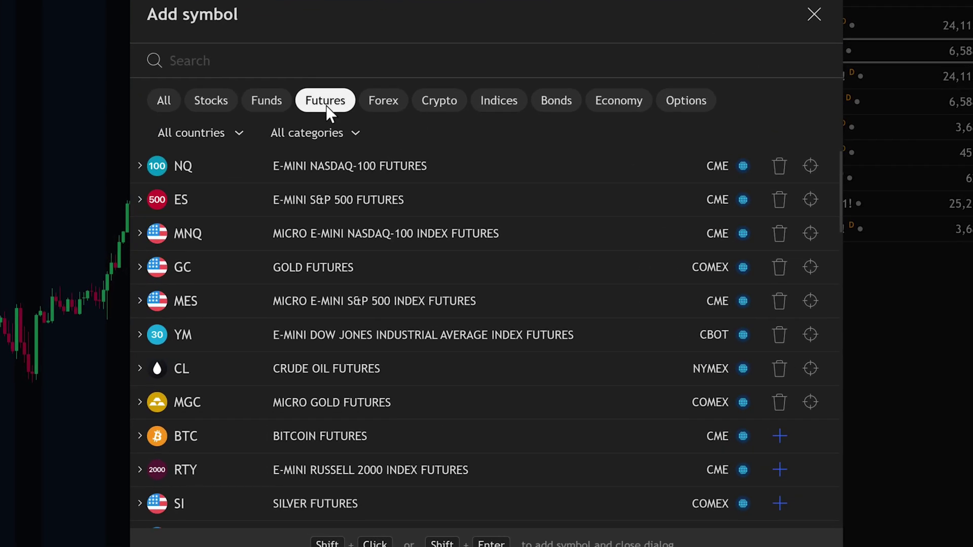
{"action": "scroll", "coordinate": [423, 370], "scroll_direction": "down", "scroll_amount": 3}
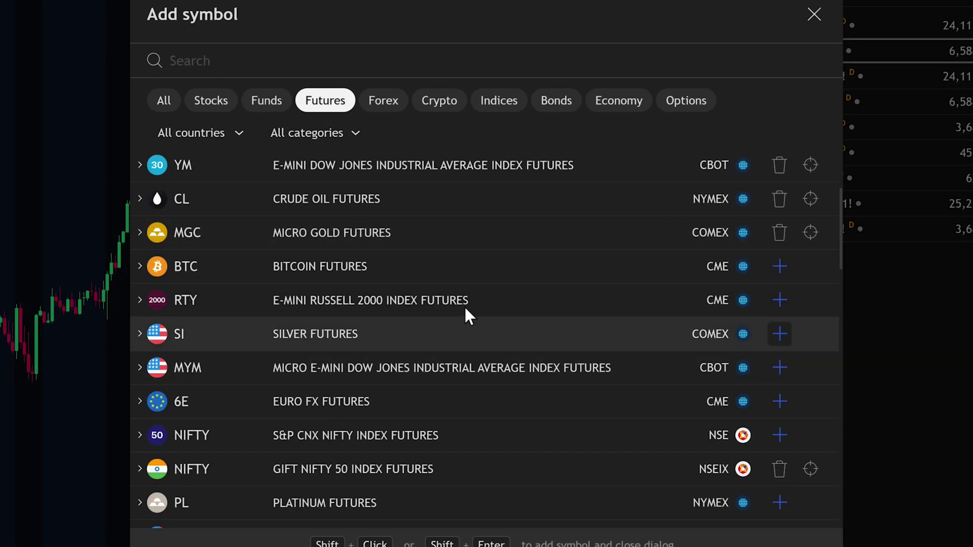
{"action": "left_click", "coordinate": [774, 266]}
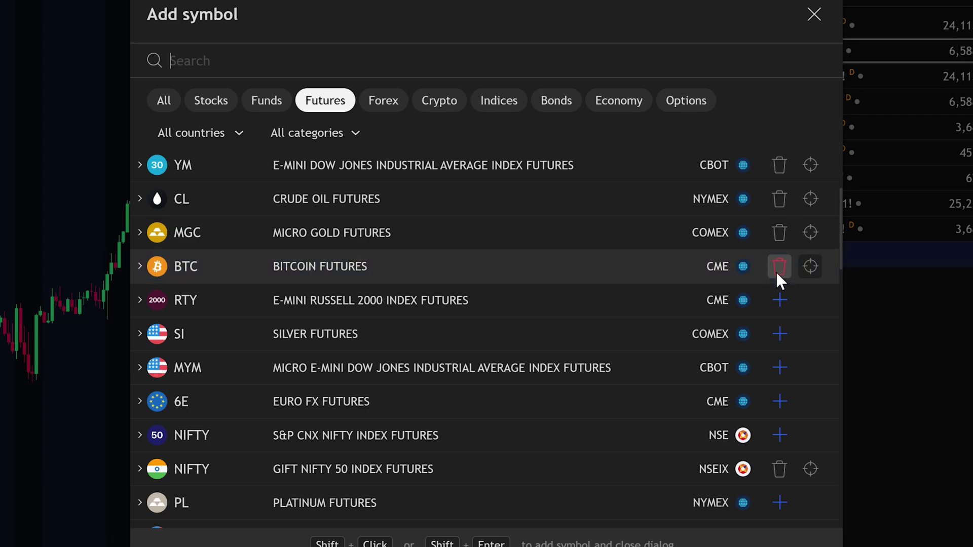
{"action": "left_click", "coordinate": [780, 298]}
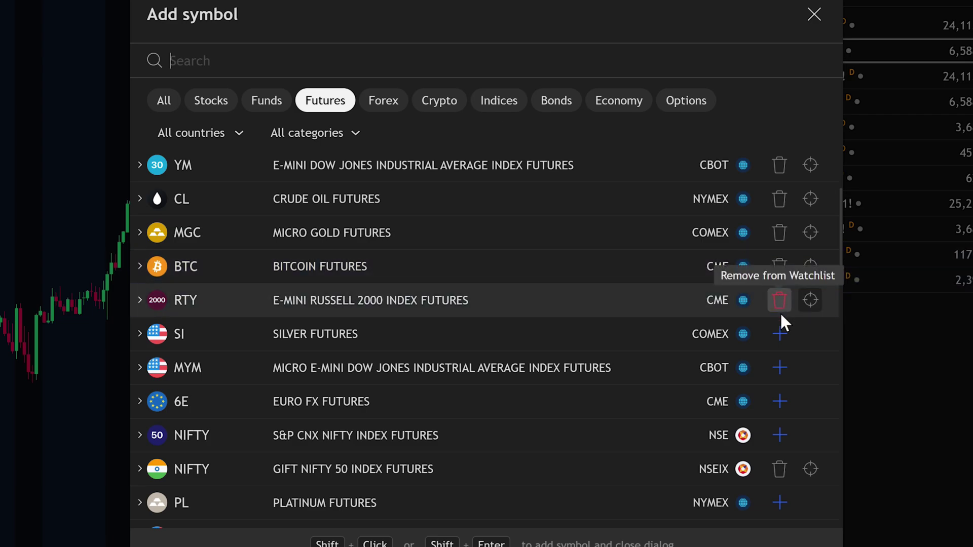
{"action": "left_click", "coordinate": [778, 336]}
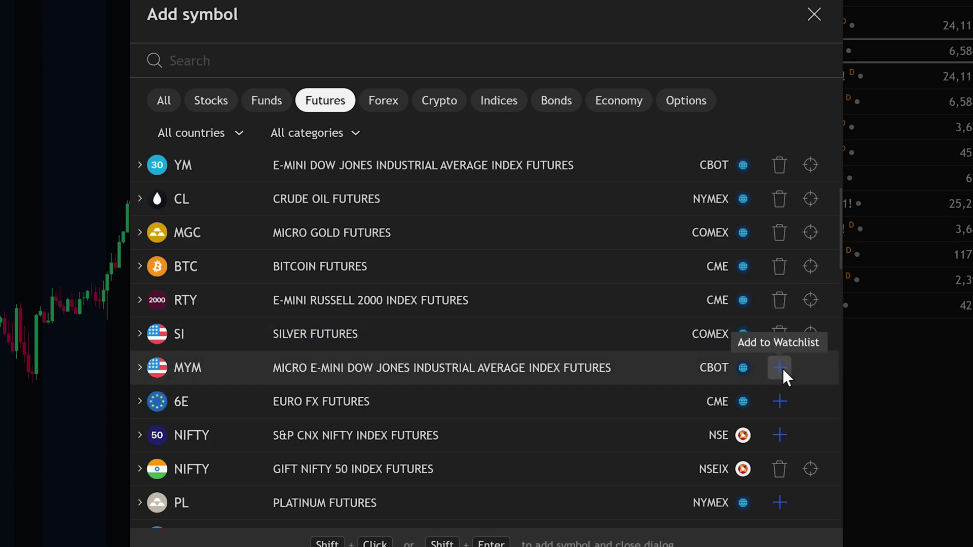
{"action": "left_click", "coordinate": [781, 368]}
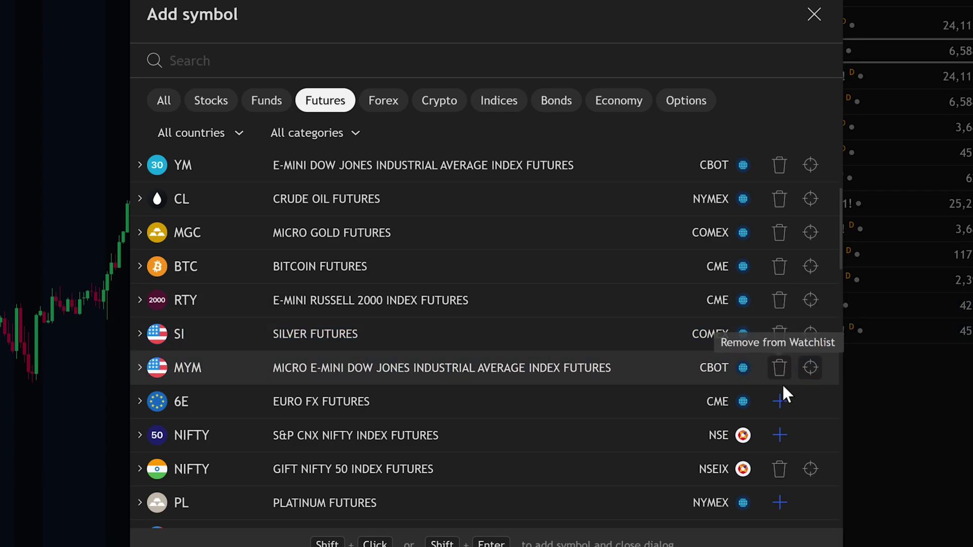
{"action": "left_click", "coordinate": [780, 402]}
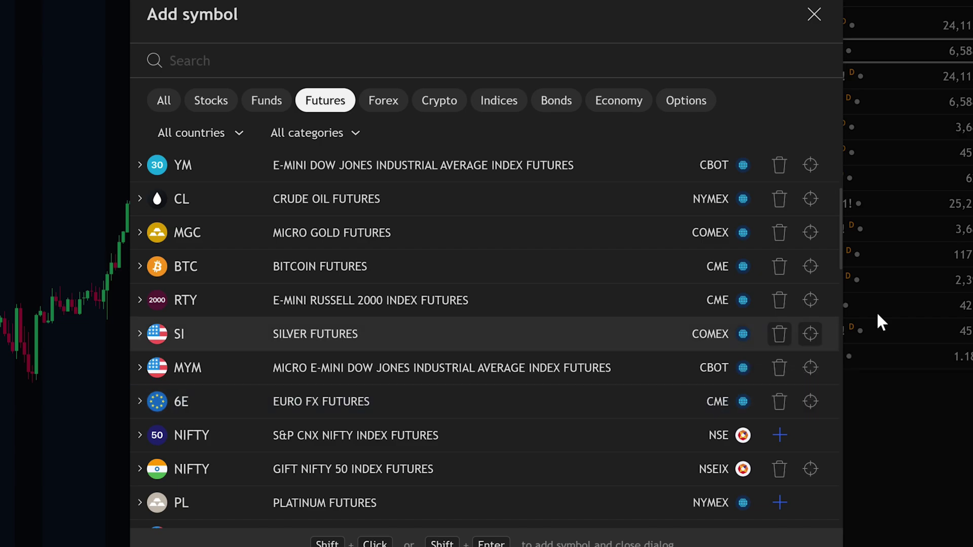
{"action": "left_click", "coordinate": [813, 14]}
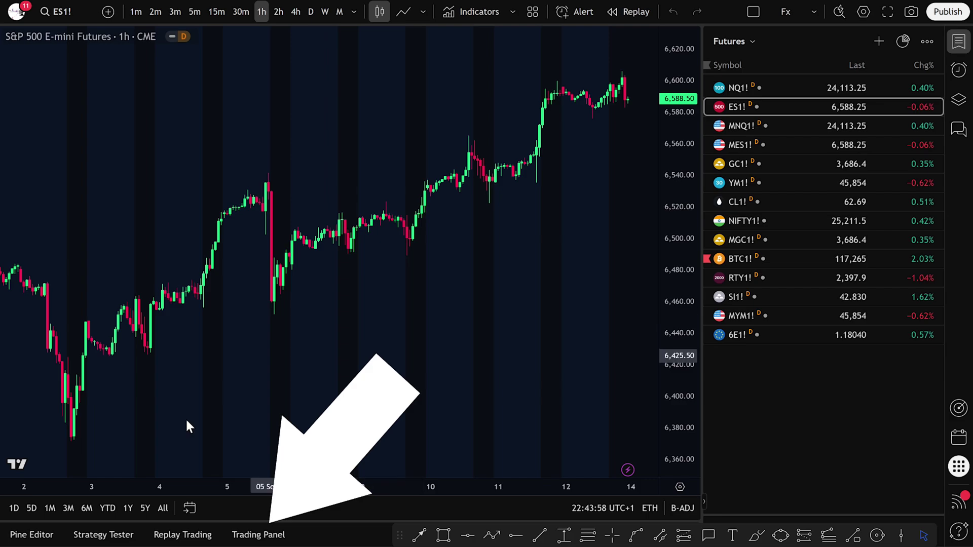
- Open the broker list, dismiss the Tradovate demo login, and scroll back up to Paper Trading
{"action": "left_click", "coordinate": [259, 535]}
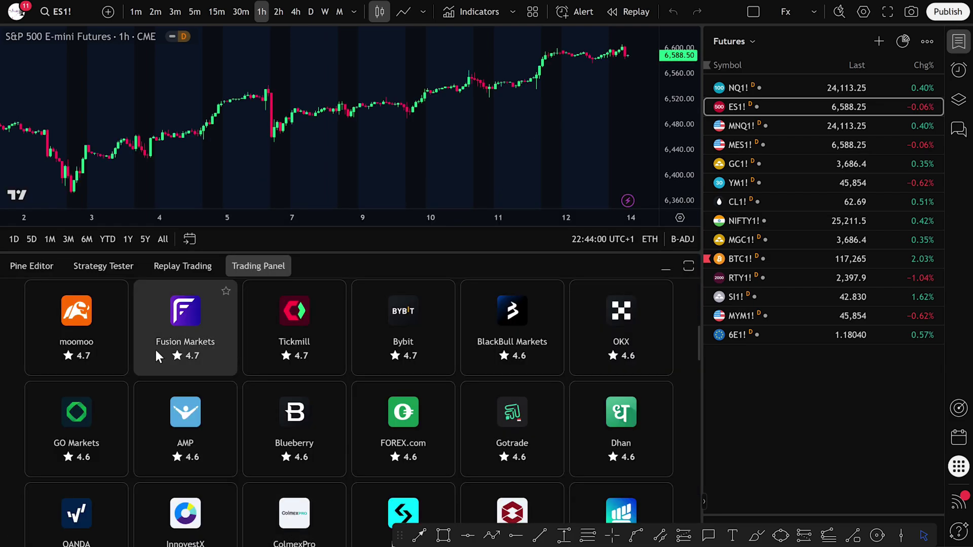
{"action": "scroll", "coordinate": [156, 356], "scroll_direction": "down", "scroll_amount": 5}
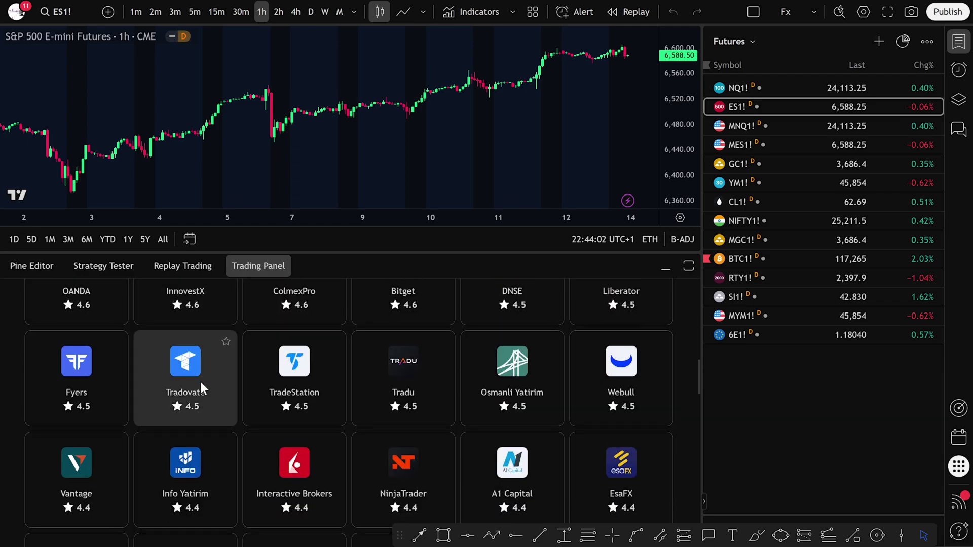
{"action": "left_click", "coordinate": [199, 376]}
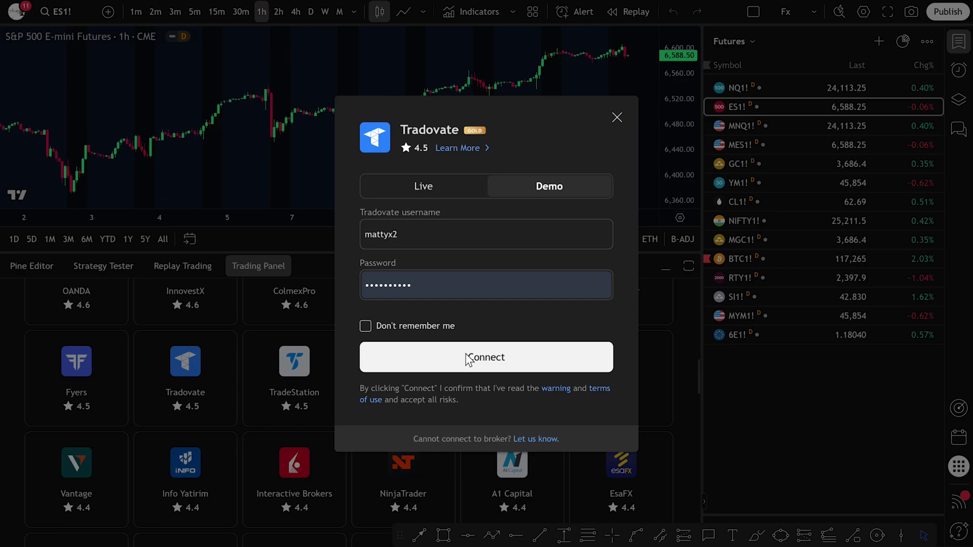
{"action": "left_click", "coordinate": [614, 122]}
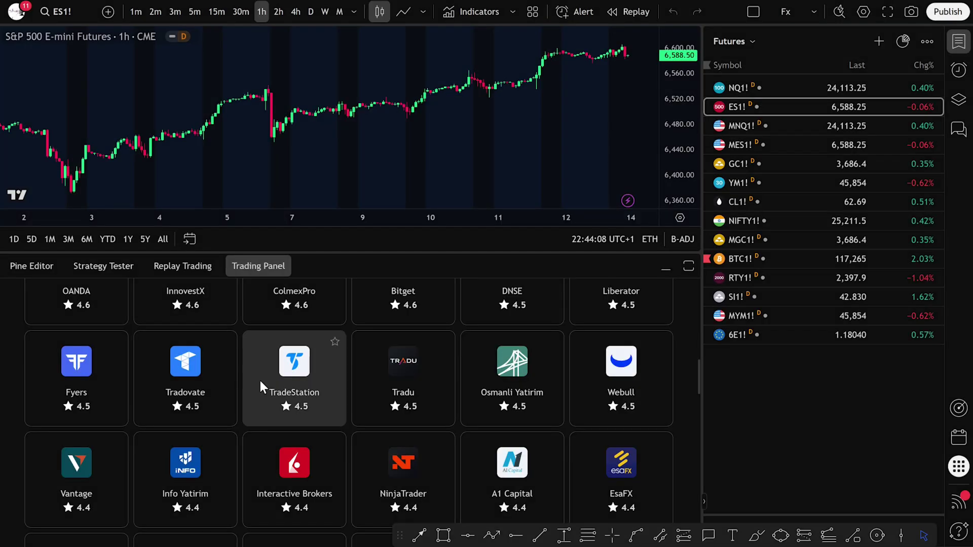
{"action": "scroll", "coordinate": [259, 380], "scroll_direction": "up", "scroll_amount": 5}
{"action": "scroll", "coordinate": [260, 384], "scroll_direction": "up", "scroll_amount": 2}
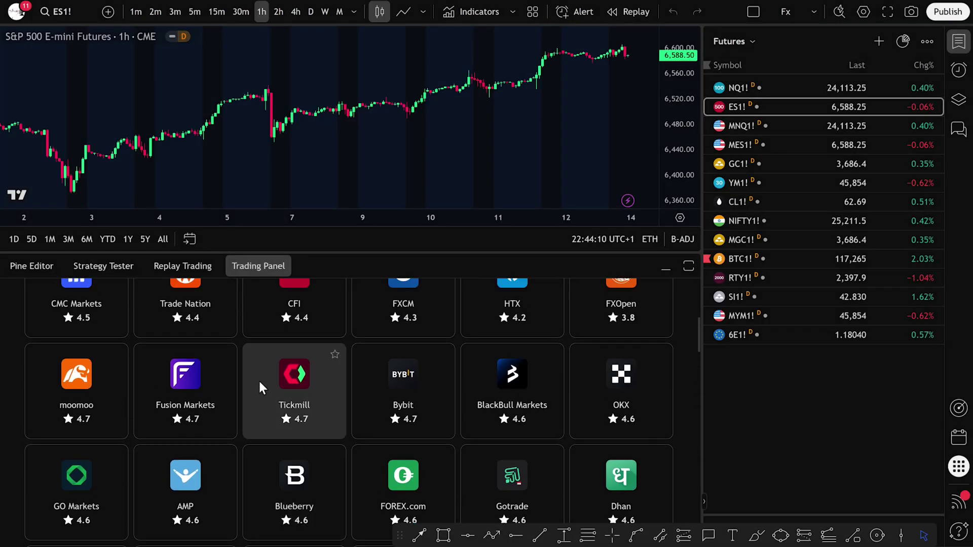
{"action": "scroll", "coordinate": [259, 381], "scroll_direction": "up", "scroll_amount": 4}
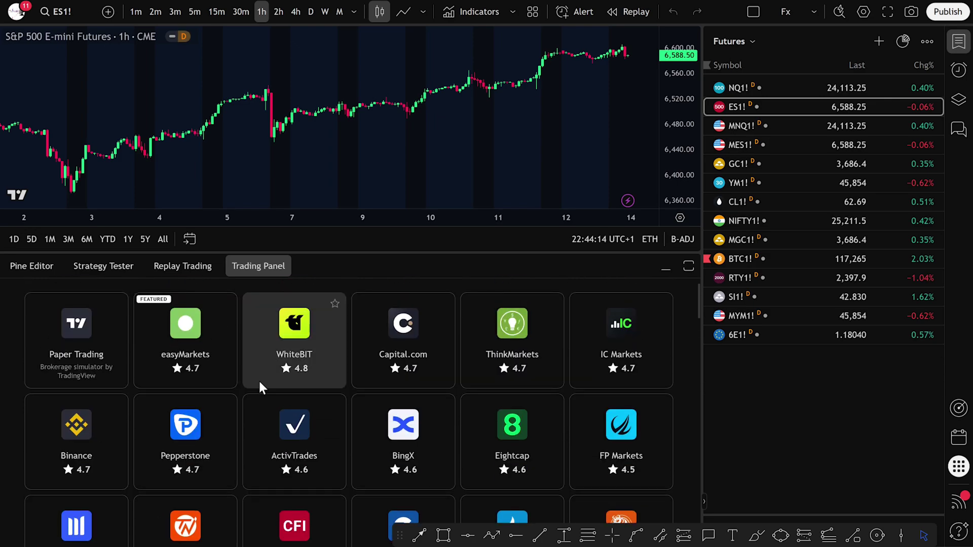
{"action": "scroll", "coordinate": [259, 383], "scroll_direction": "up", "scroll_amount": 1}
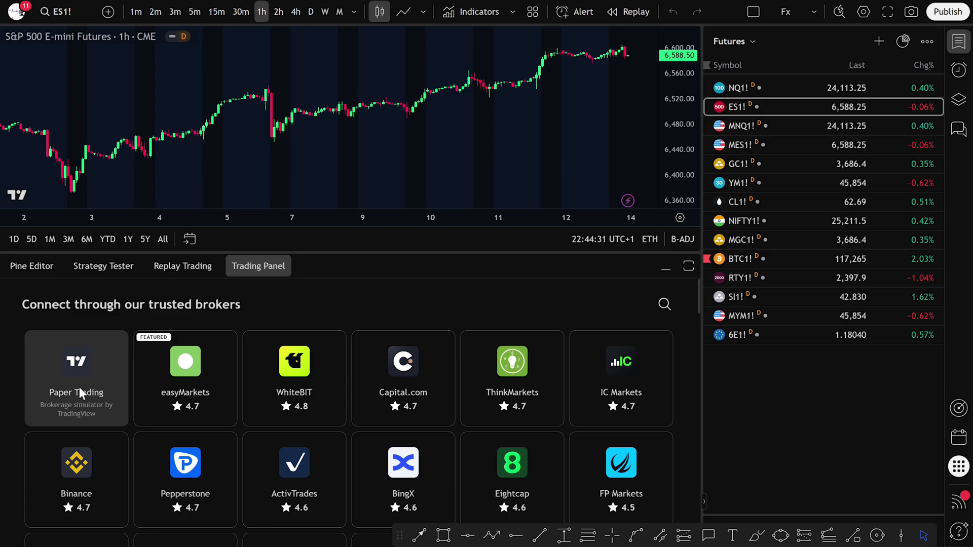
- Connect the Paper Trading account, then collapse its bottom panel
{"action": "left_click", "coordinate": [92, 402]}
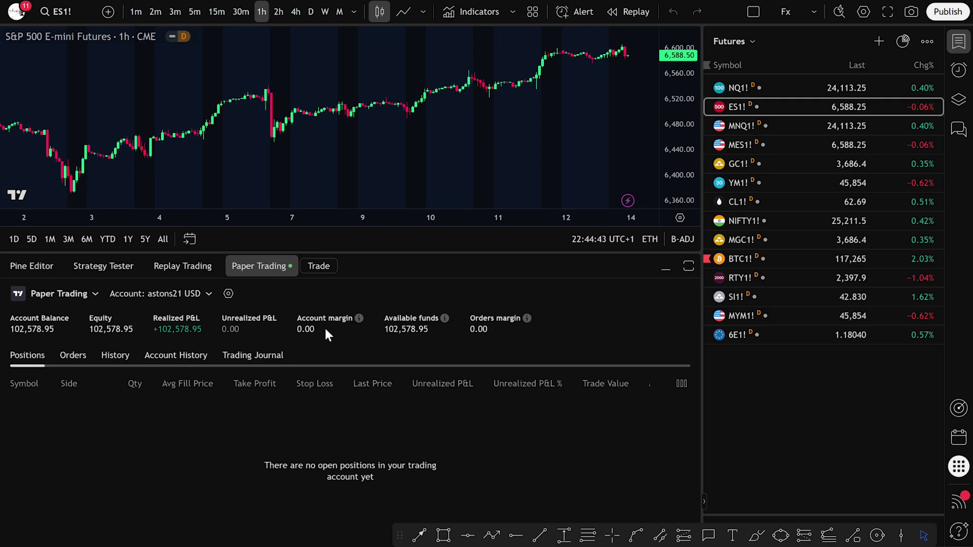
{"action": "left_click", "coordinate": [668, 266]}
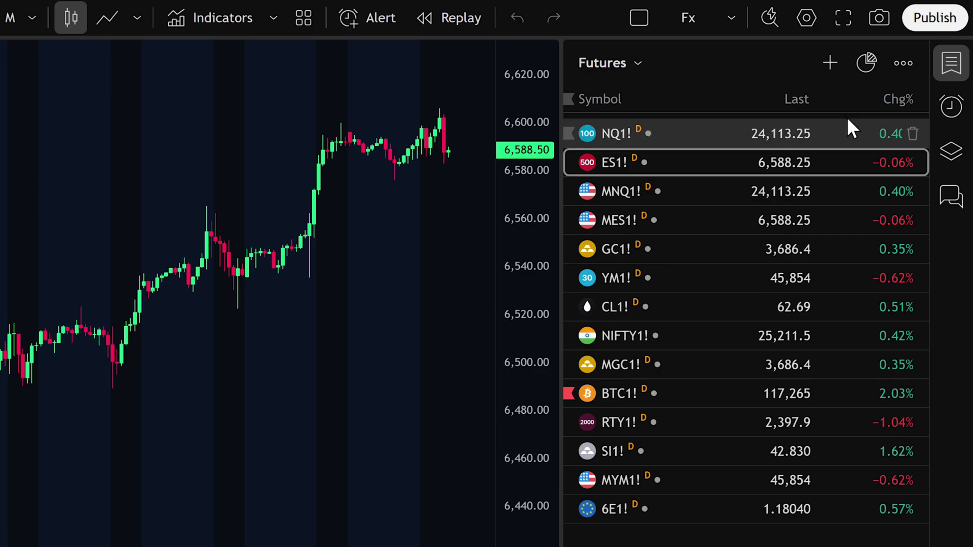
- Hide the watchlist and open the ES1! order ticket from the Trade tab
{"action": "left_click", "coordinate": [952, 66]}
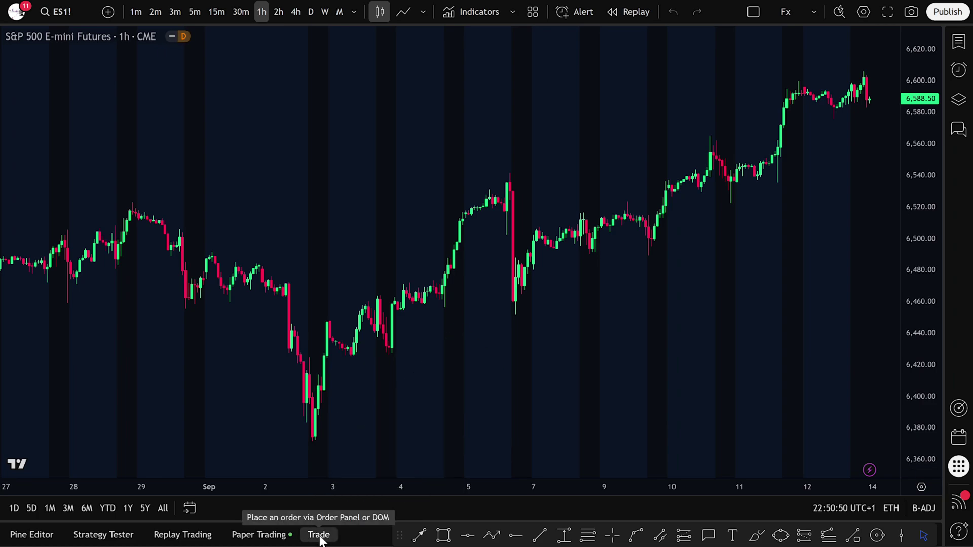
{"action": "left_click", "coordinate": [319, 535]}
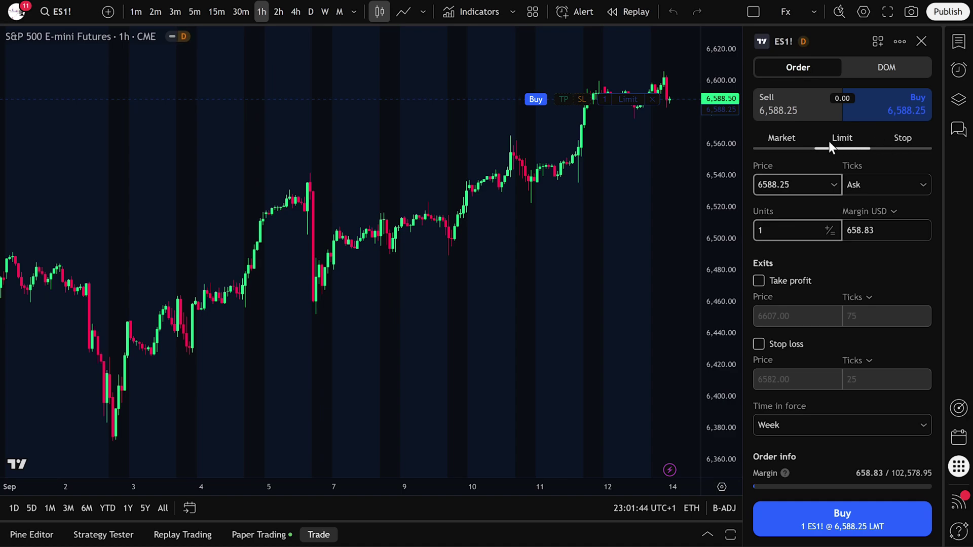
- Set the ES1! ticket to a 2-unit market buy with take profit 6620 and stop loss 6580
{"action": "left_click", "coordinate": [782, 139]}
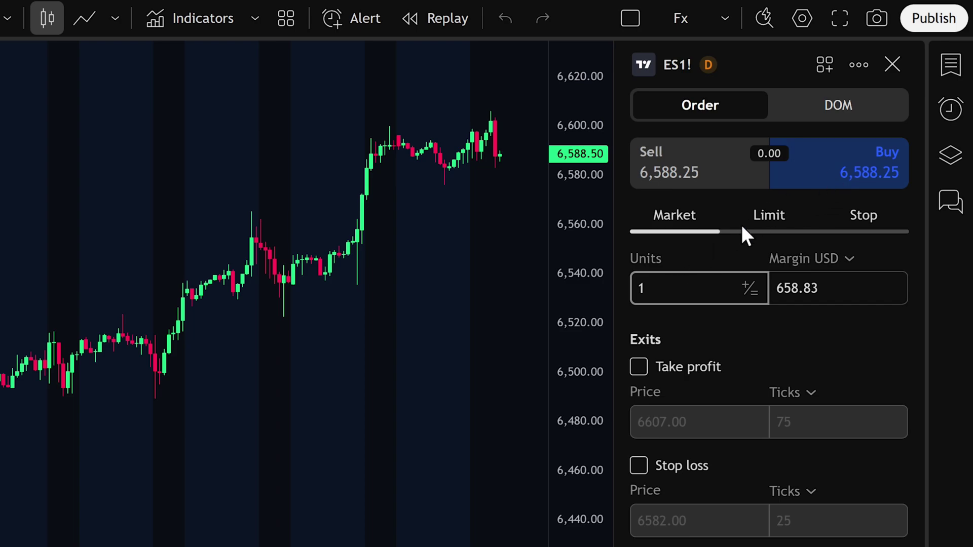
{"action": "left_click", "coordinate": [630, 287]}
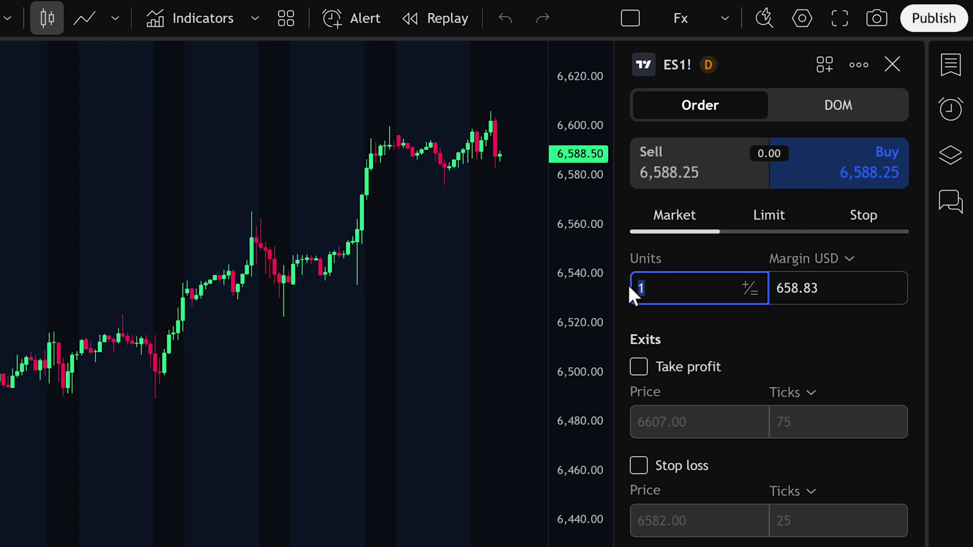
{"action": "type", "text": "2"}
{"action": "left_click", "coordinate": [649, 367]}
{"action": "left_click_drag", "start_coordinate": [699, 421], "coordinate": [639, 421]}
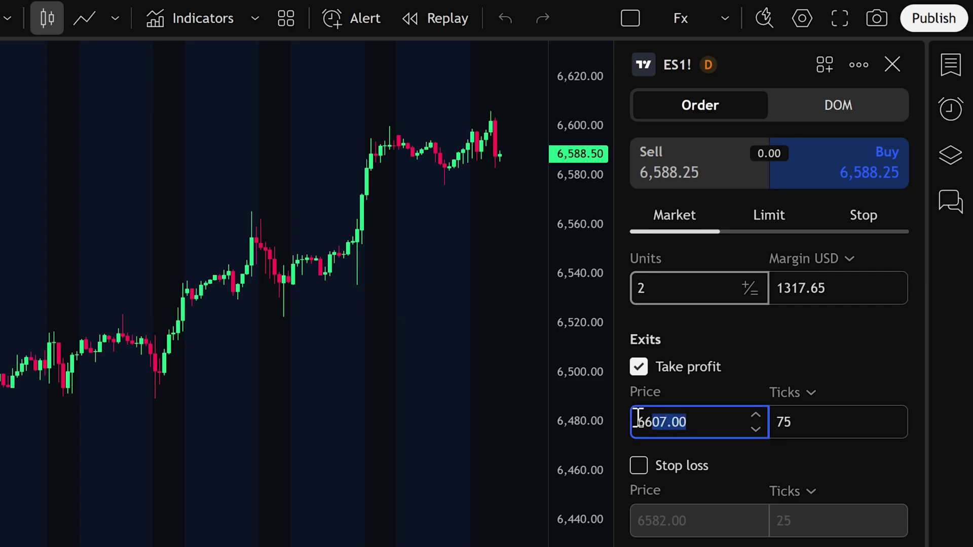
{"action": "type", "text": "6620"}
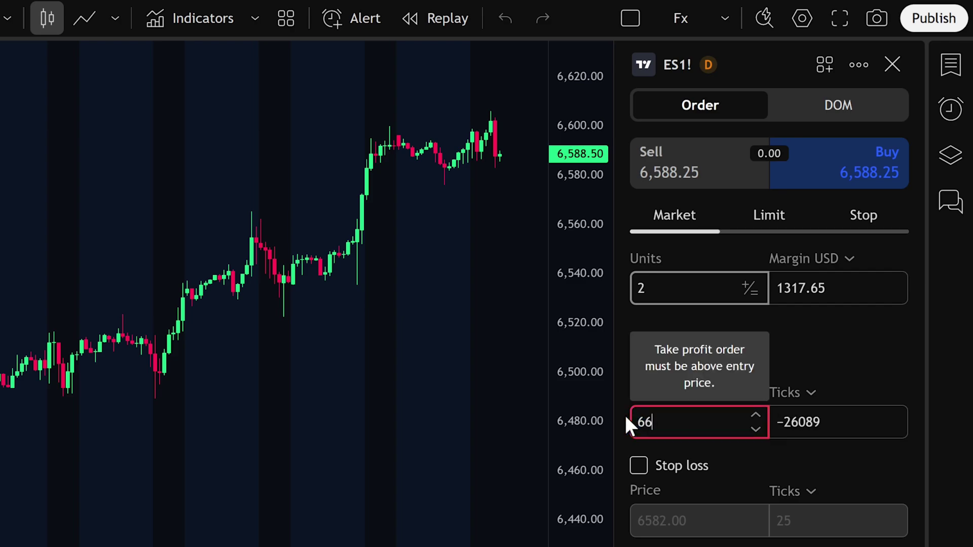
{"action": "left_click", "coordinate": [638, 470]}
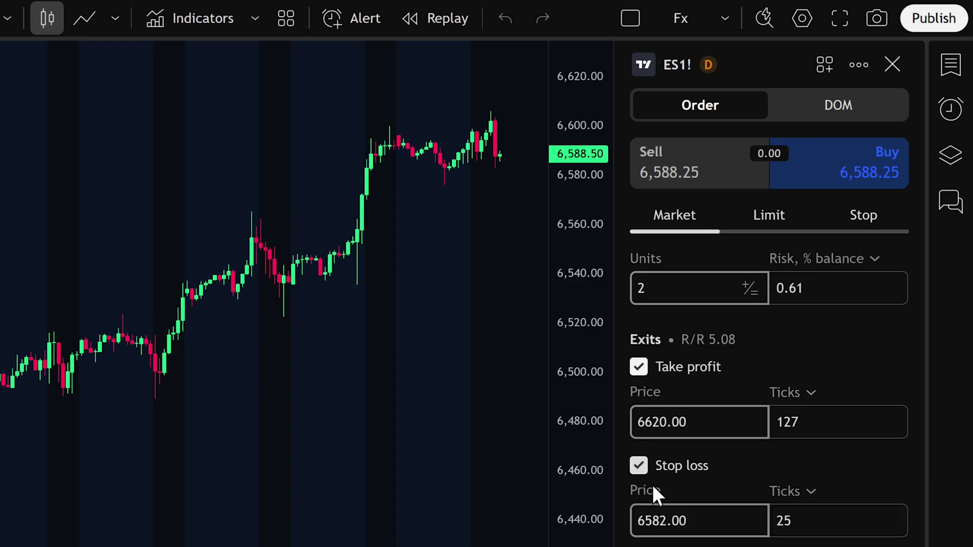
{"action": "left_click_drag", "start_coordinate": [687, 521], "coordinate": [622, 522]}
{"action": "type", "text": "658"}
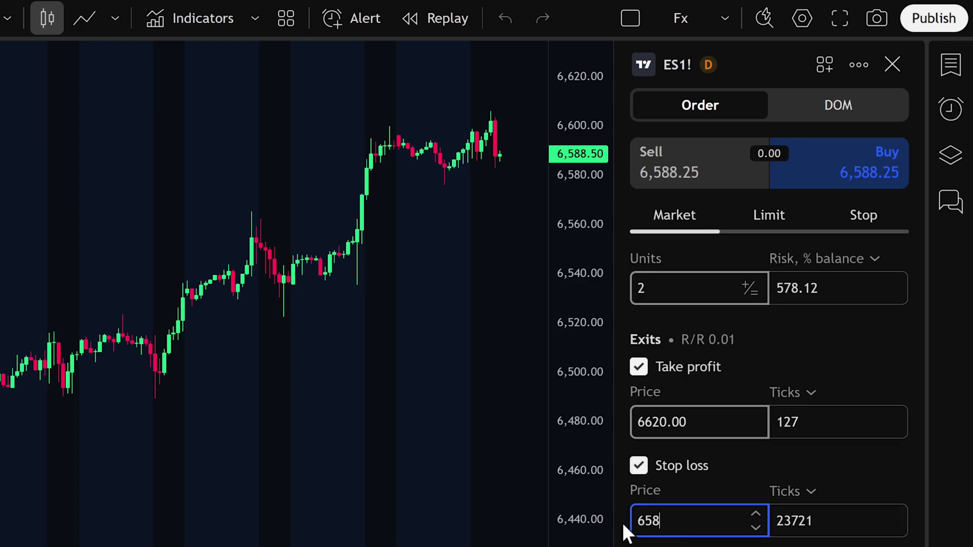
{"action": "type", "text": "0"}
{"action": "left_click", "coordinate": [702, 546]}
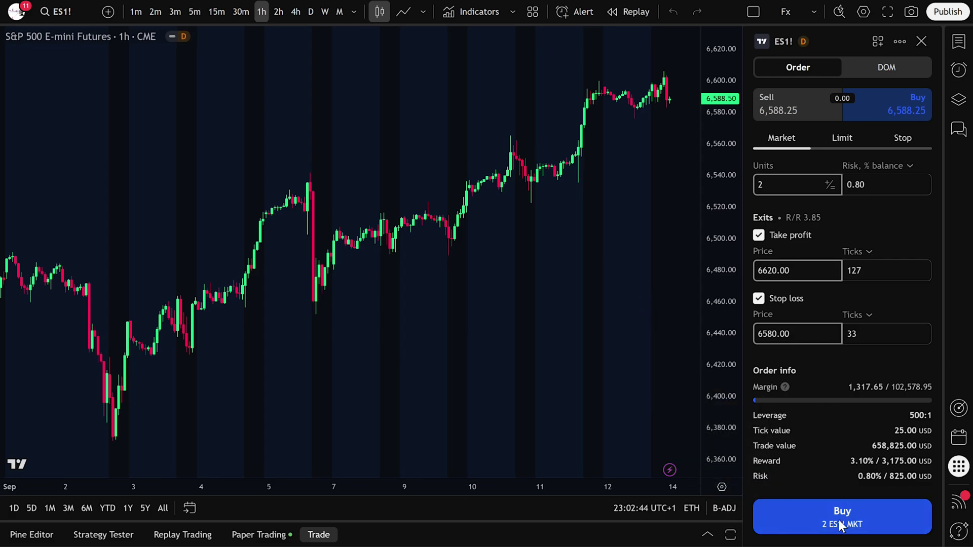
- Buy 2 ES1! contracts at market, then close the position from its chart line
{"action": "left_click", "coordinate": [839, 526]}
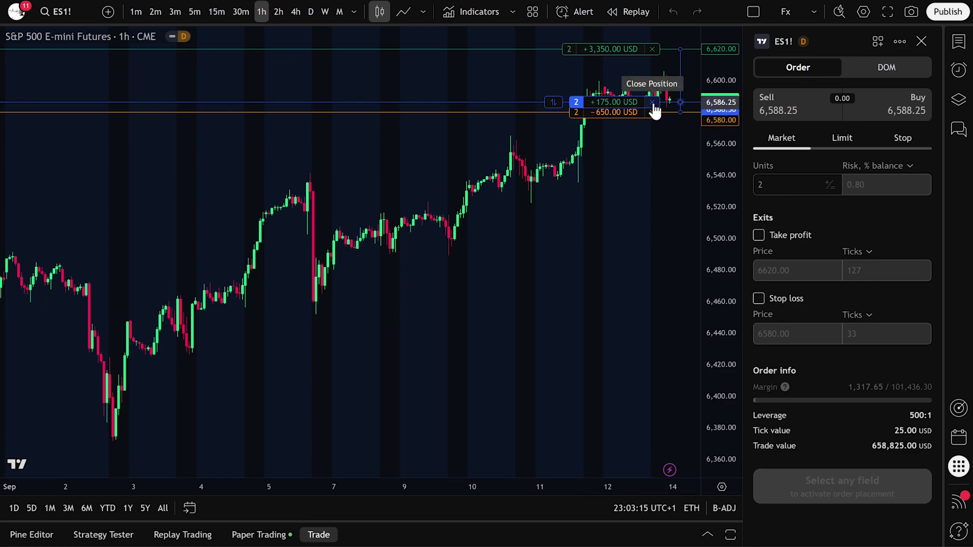
{"action": "left_click", "coordinate": [652, 103]}
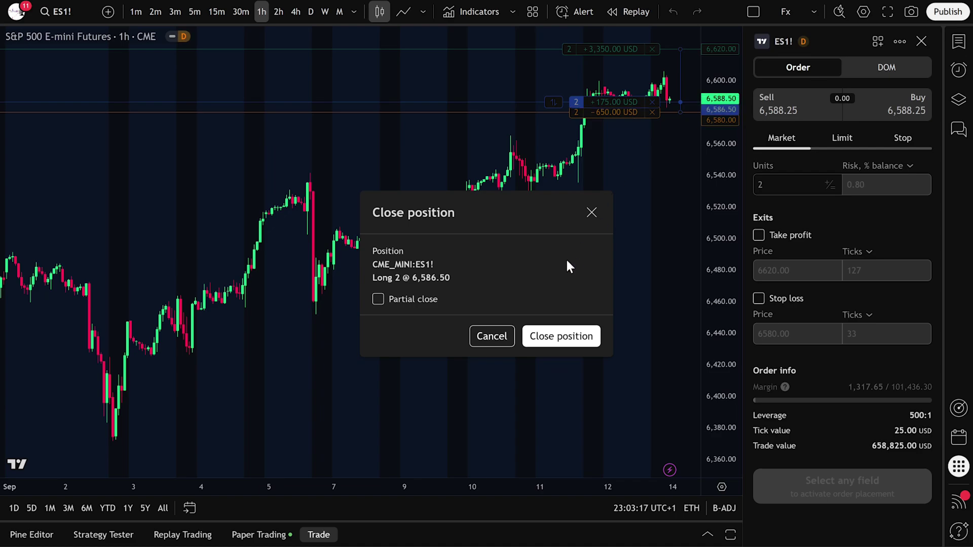
{"action": "left_click", "coordinate": [549, 337]}
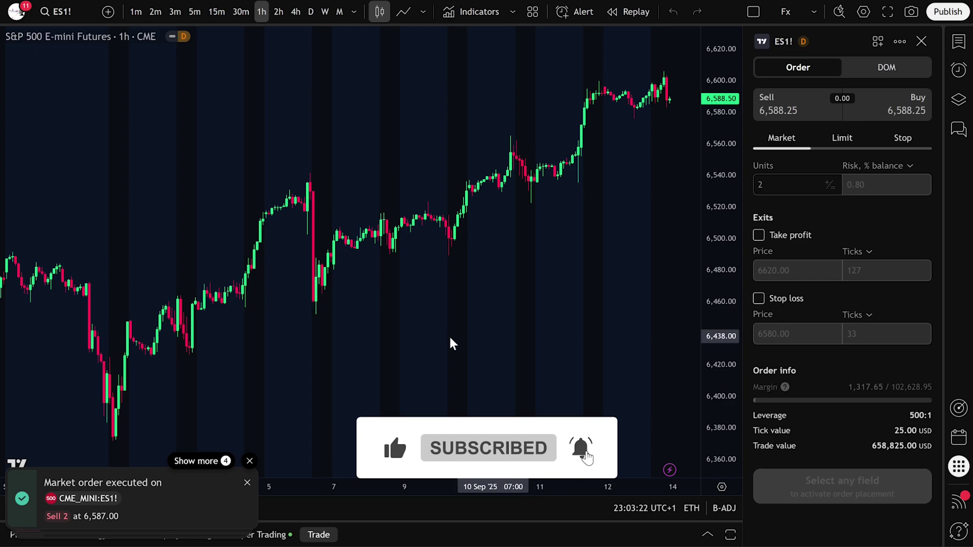
- Switch the ES1! ticket to a 1-unit limit order at 6570
{"action": "left_click", "coordinate": [844, 141]}
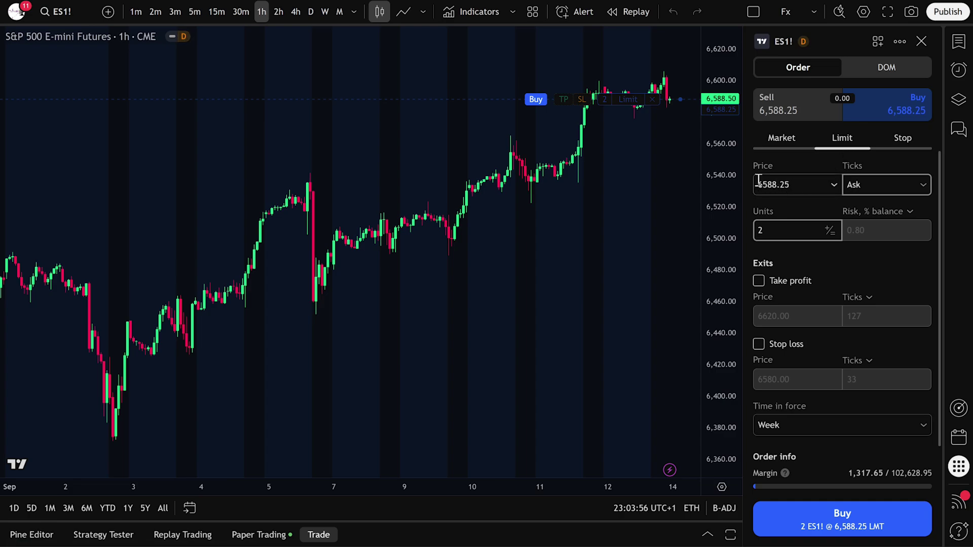
{"action": "left_click", "coordinate": [736, 255]}
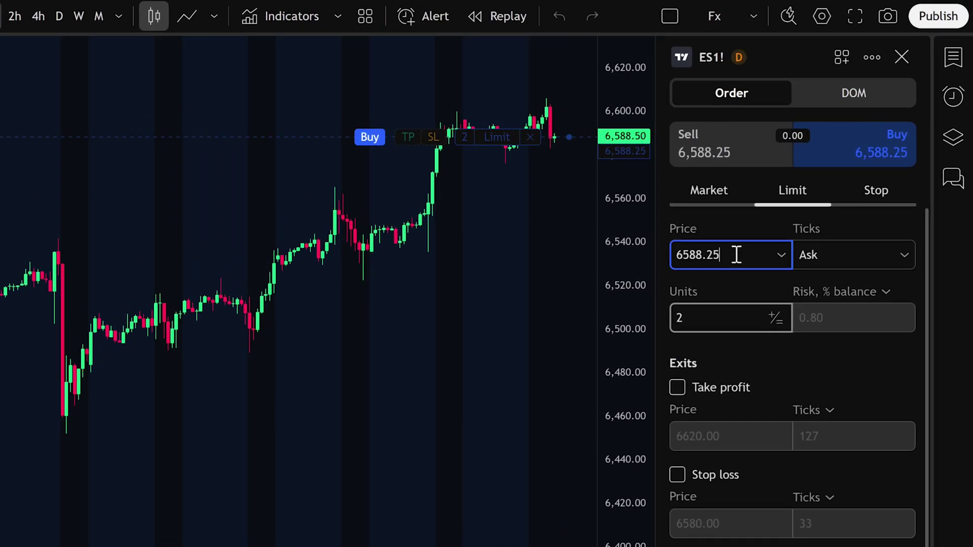
{"action": "left_click_drag", "start_coordinate": [735, 254], "coordinate": [688, 255]}
{"action": "type", "text": "6"}
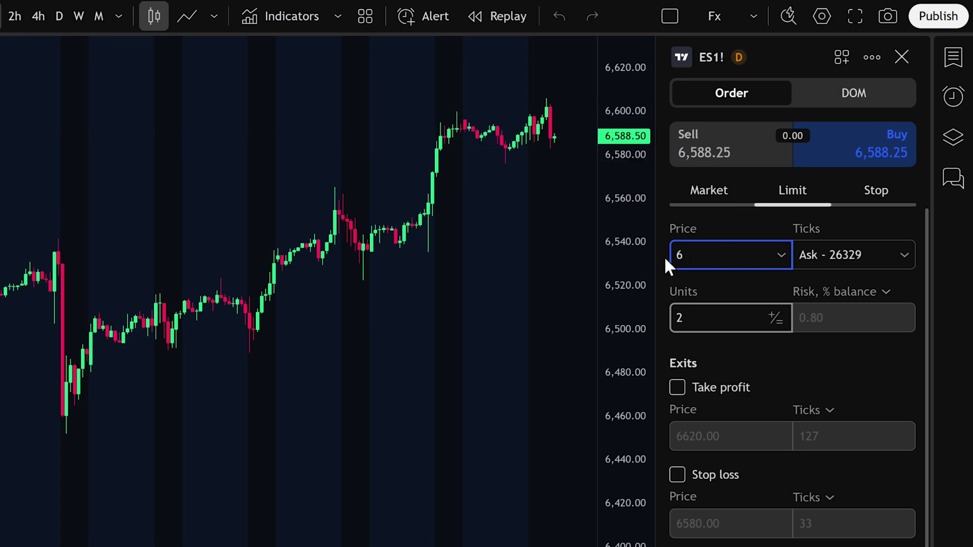
{"action": "type", "text": "570"}
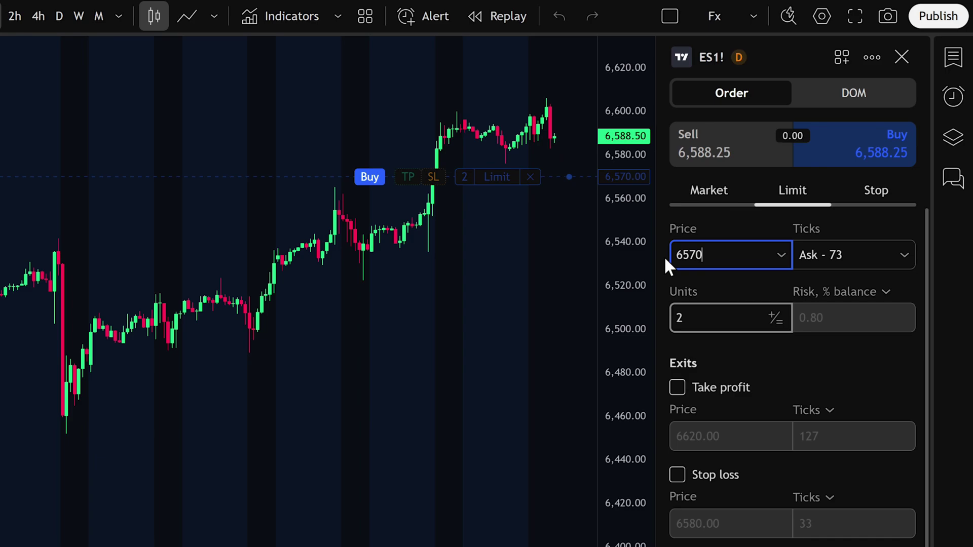
{"action": "left_click", "coordinate": [725, 315]}
{"action": "left_click_drag", "start_coordinate": [725, 314], "coordinate": [667, 314]}
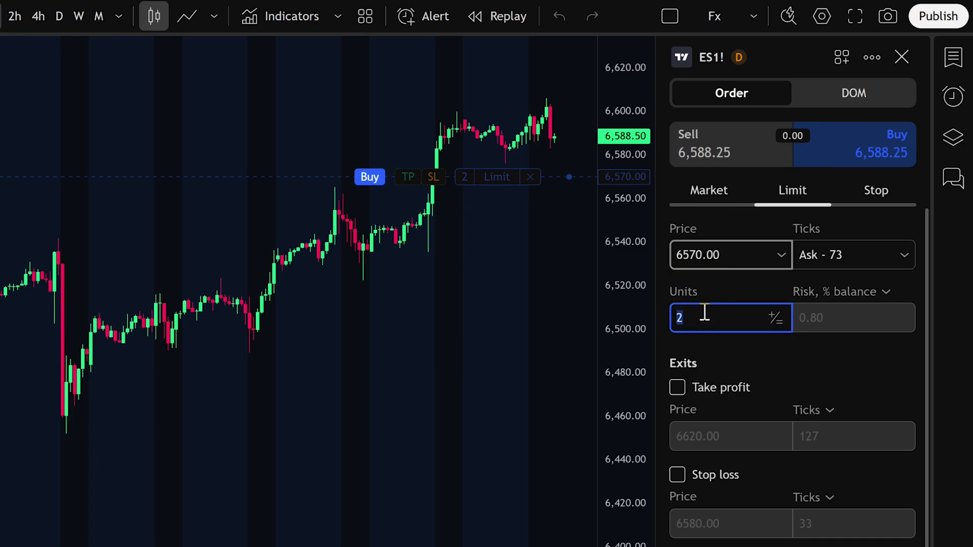
{"action": "type", "text": "1"}
{"action": "left_click", "coordinate": [740, 345]}
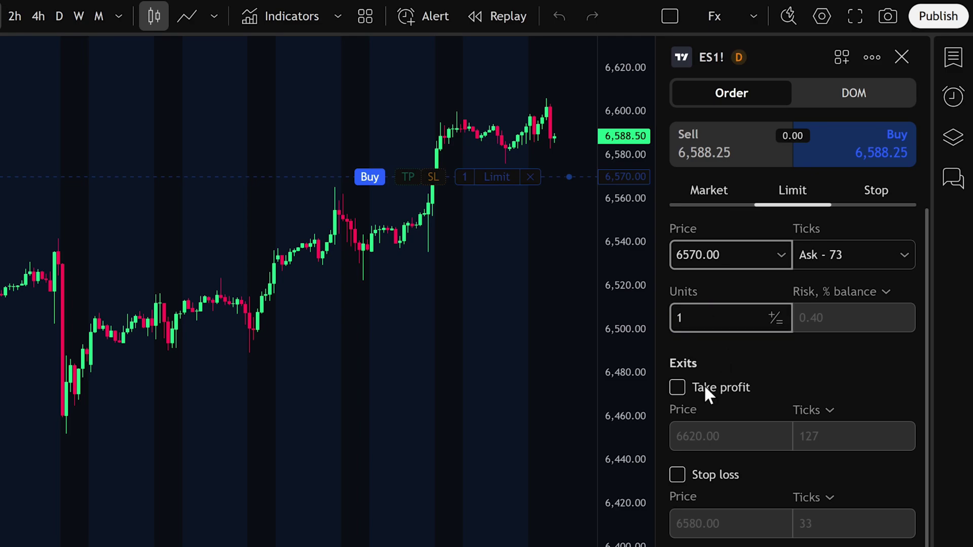
- Add a 6625 take profit and 6540 stop loss, with time in force Day
{"action": "left_click", "coordinate": [678, 386]}
{"action": "left_click_drag", "start_coordinate": [734, 437], "coordinate": [664, 439]}
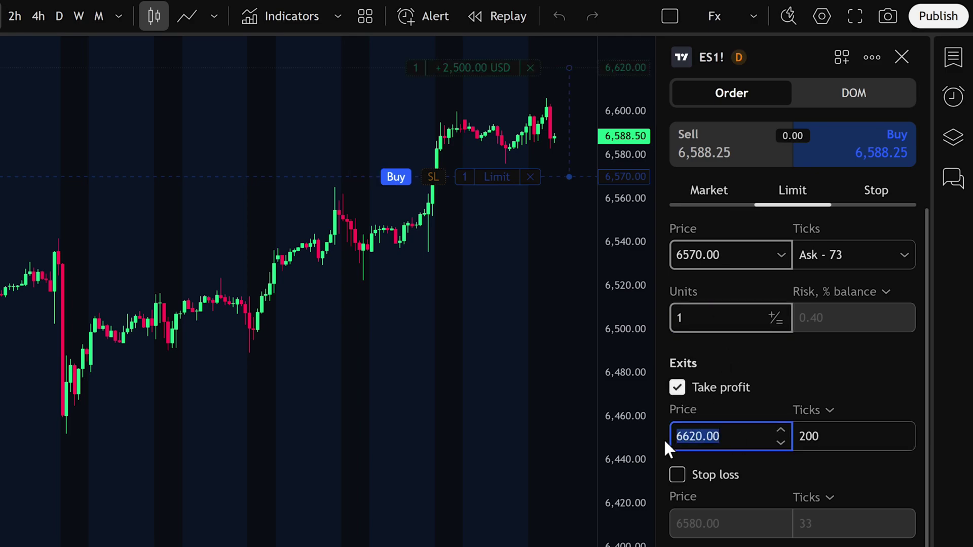
{"action": "type", "text": "6625"}
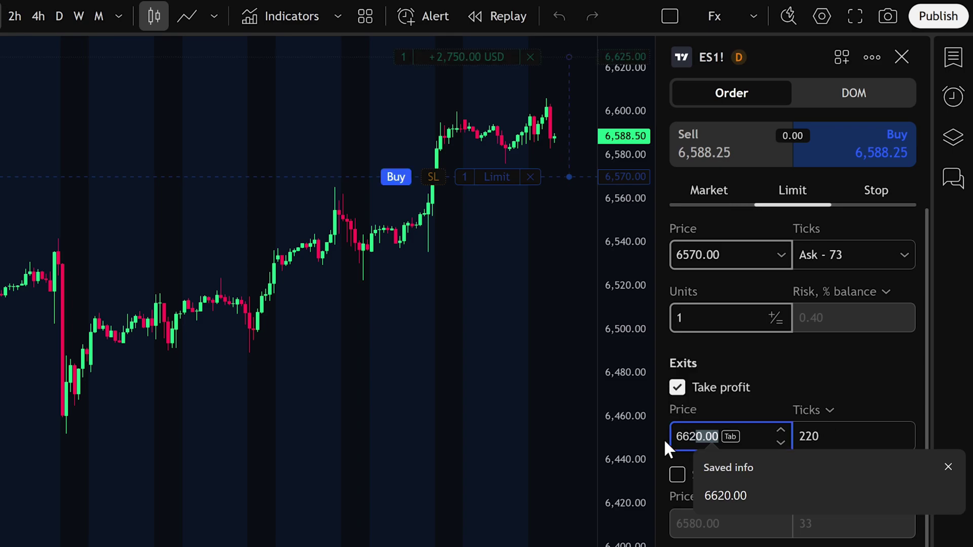
{"action": "left_click", "coordinate": [678, 482]}
{"action": "left_click", "coordinate": [678, 474]}
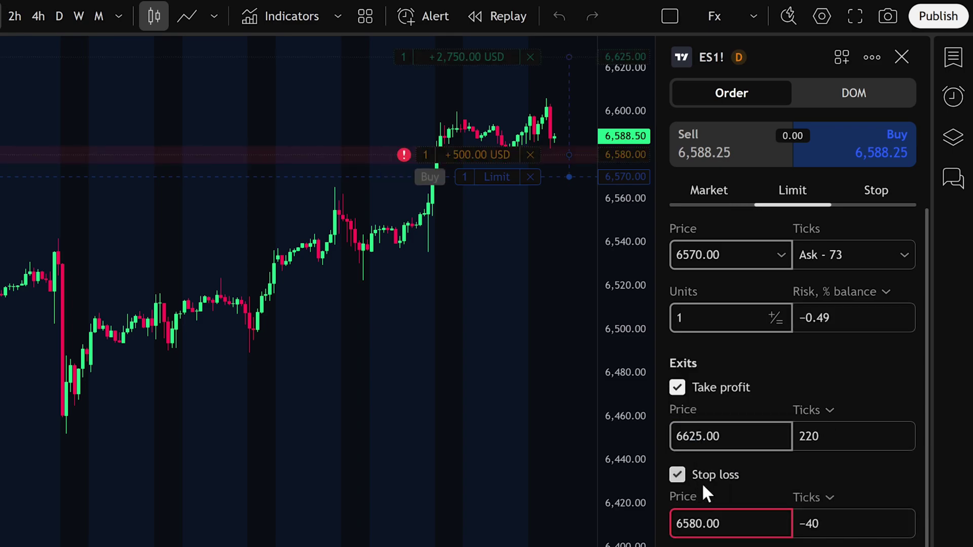
{"action": "left_click_drag", "start_coordinate": [747, 521], "coordinate": [661, 514]}
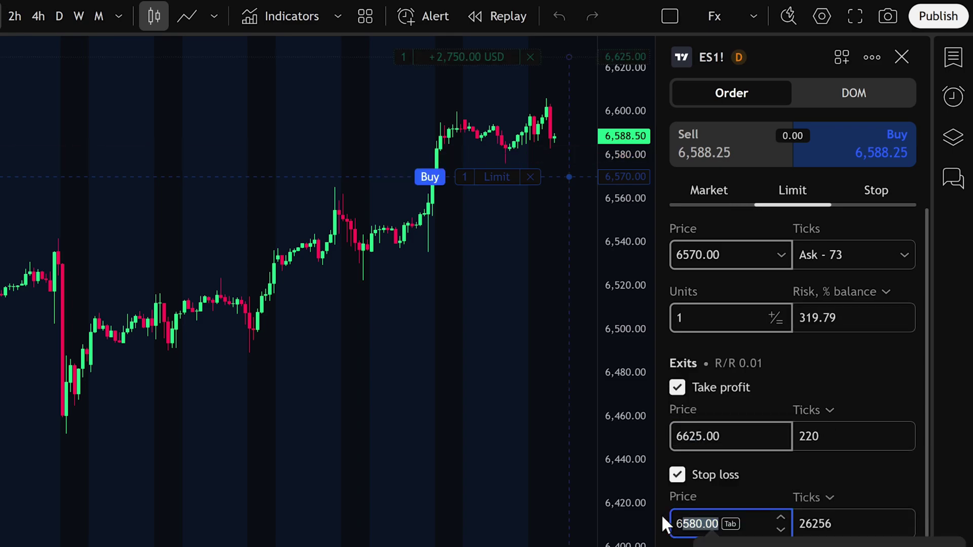
{"action": "type", "text": "540"}
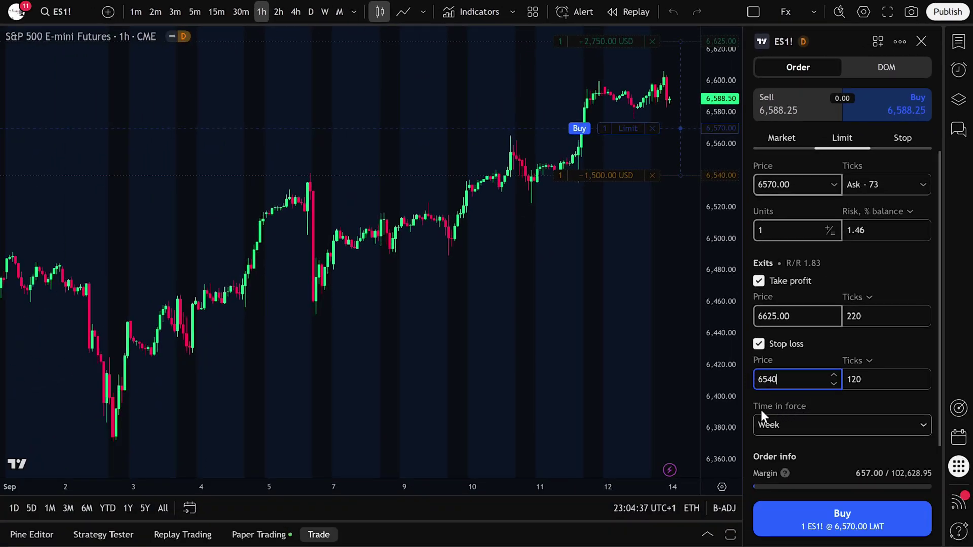
{"action": "left_click", "coordinate": [809, 425]}
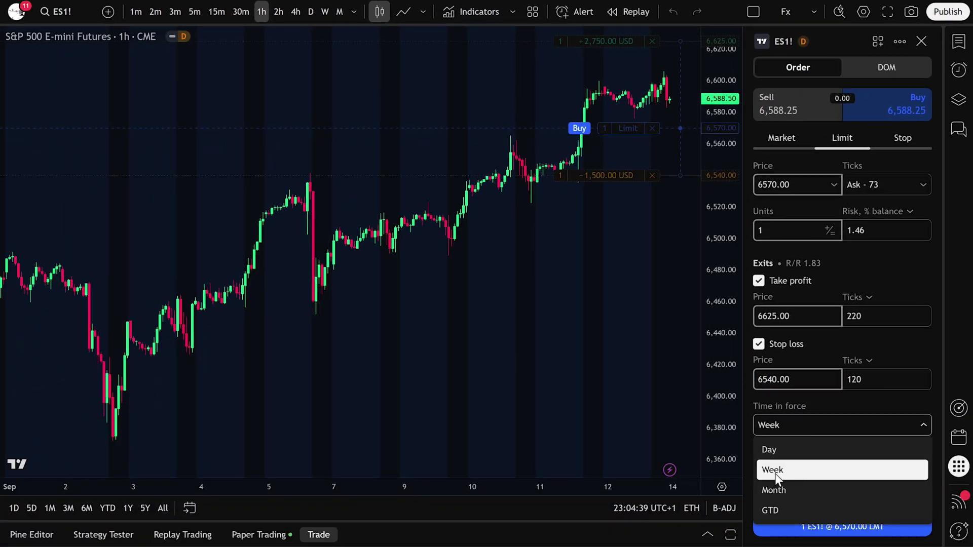
{"action": "left_click", "coordinate": [775, 447]}
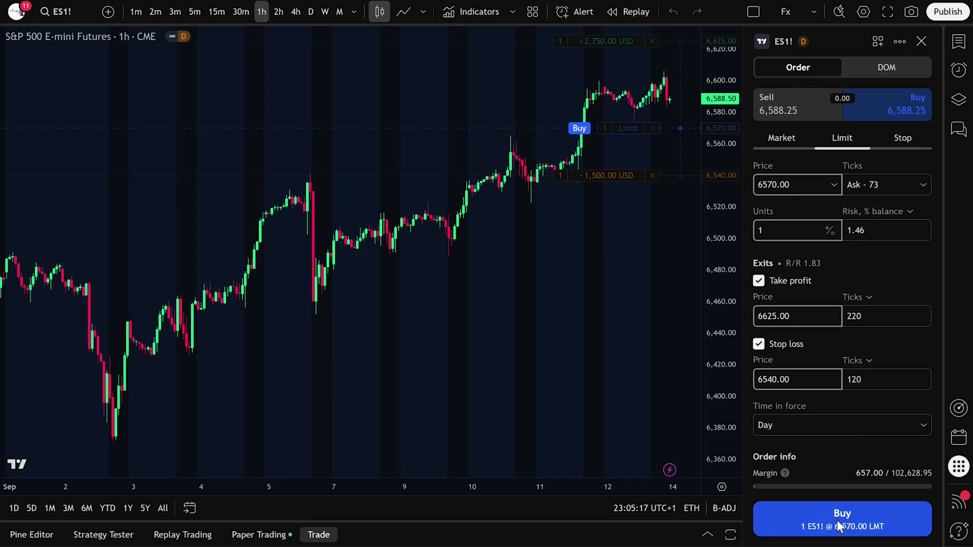
- Submit the ES1! buy limit at 6570 with its exits, then cancel that pending order
{"action": "left_click", "coordinate": [840, 527]}
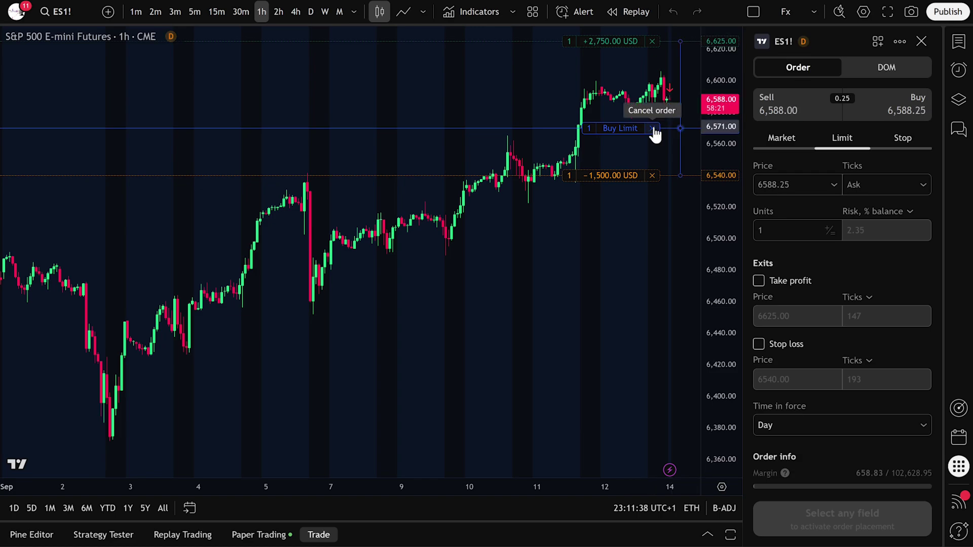
{"action": "left_click", "coordinate": [651, 129]}
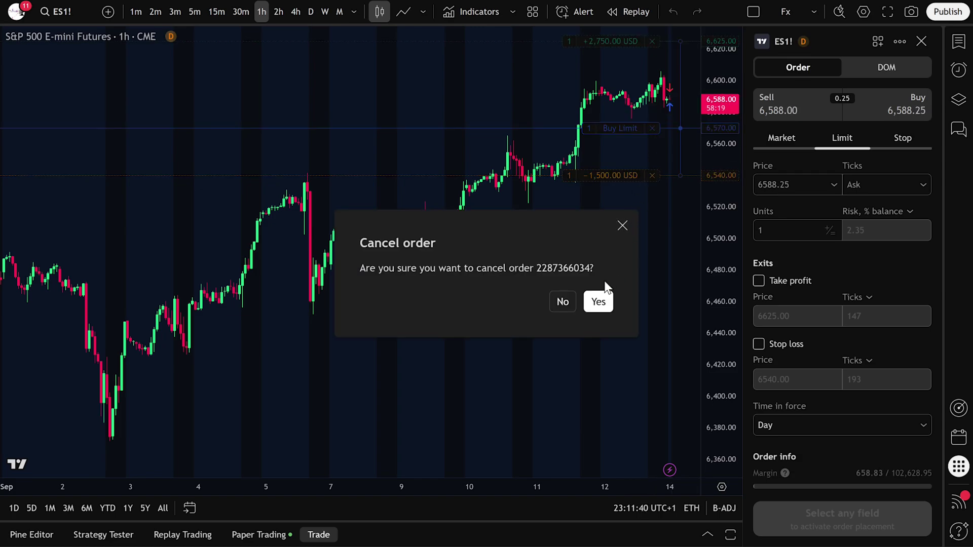
{"action": "left_click", "coordinate": [599, 302]}
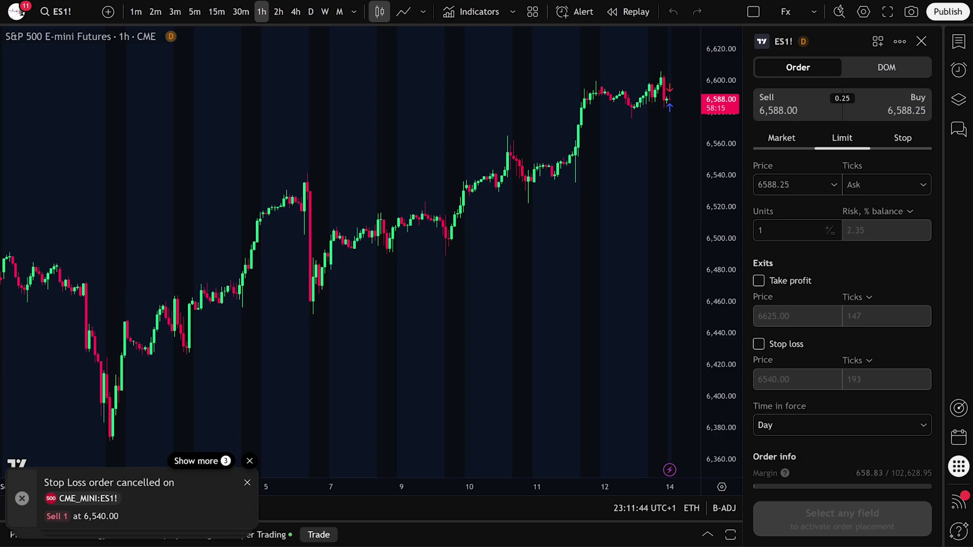
- Start an ES1! sell limit order at 6600 with a 6540 take profit
{"action": "left_click", "coordinate": [800, 107]}
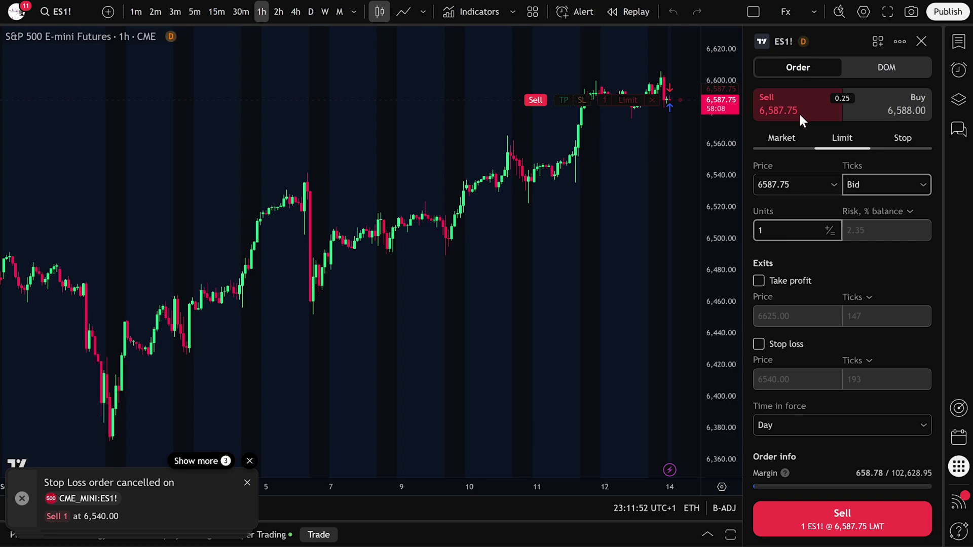
{"action": "double_click", "coordinate": [794, 187]}
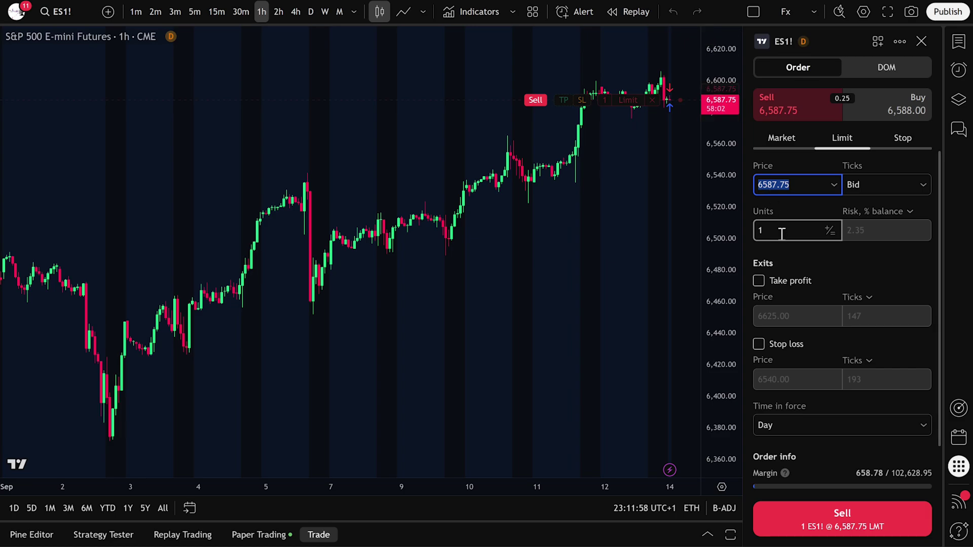
{"action": "type", "text": "6"}
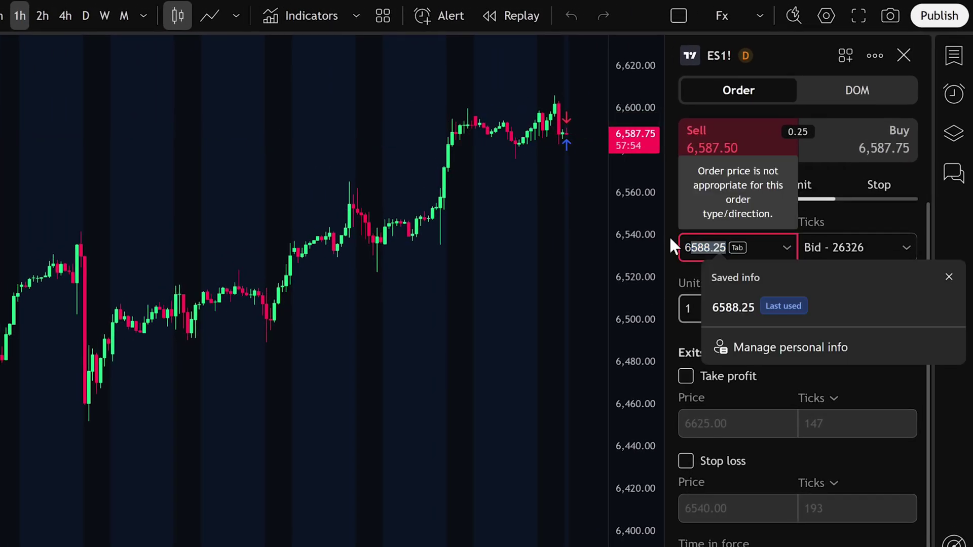
{"action": "type", "text": "600"}
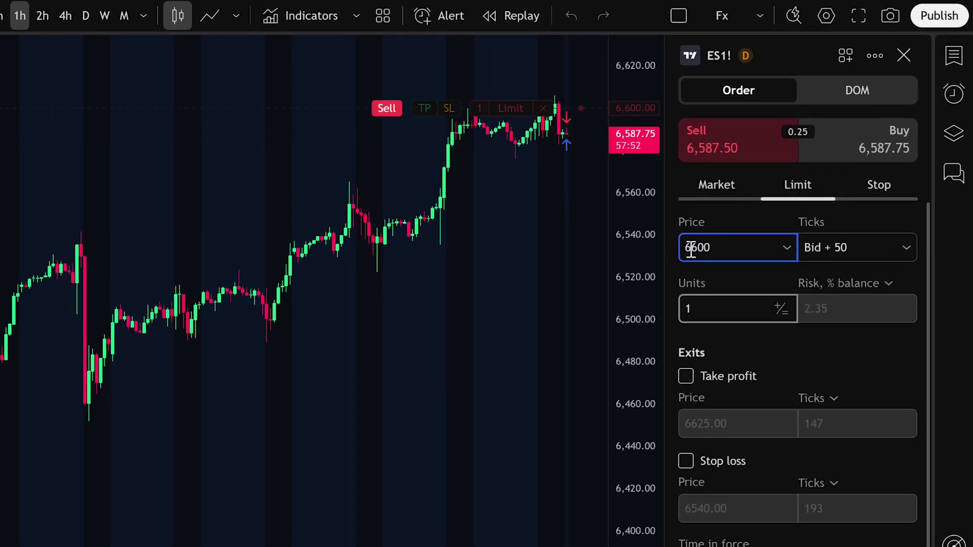
{"action": "left_click", "coordinate": [689, 374]}
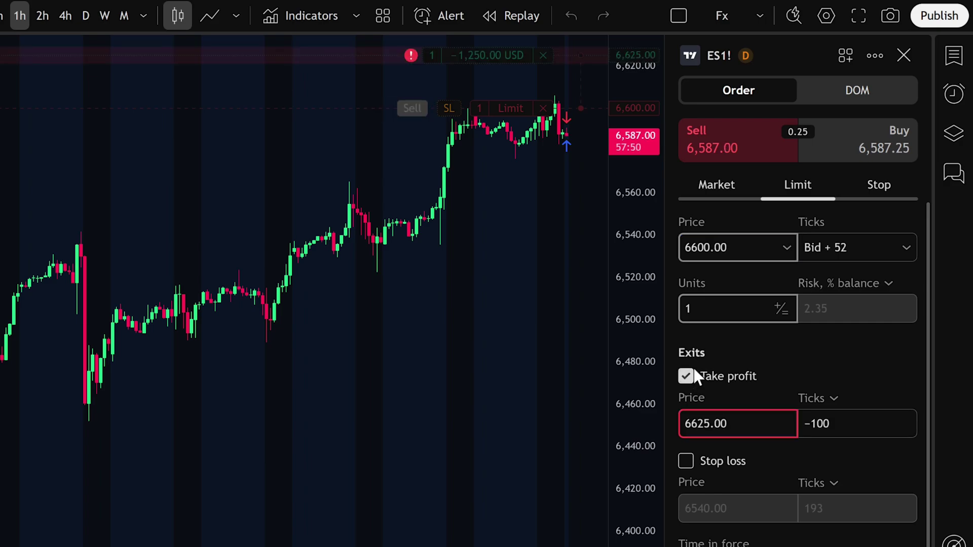
{"action": "left_click_drag", "start_coordinate": [732, 421], "coordinate": [675, 421]}
{"action": "type", "text": "654"}
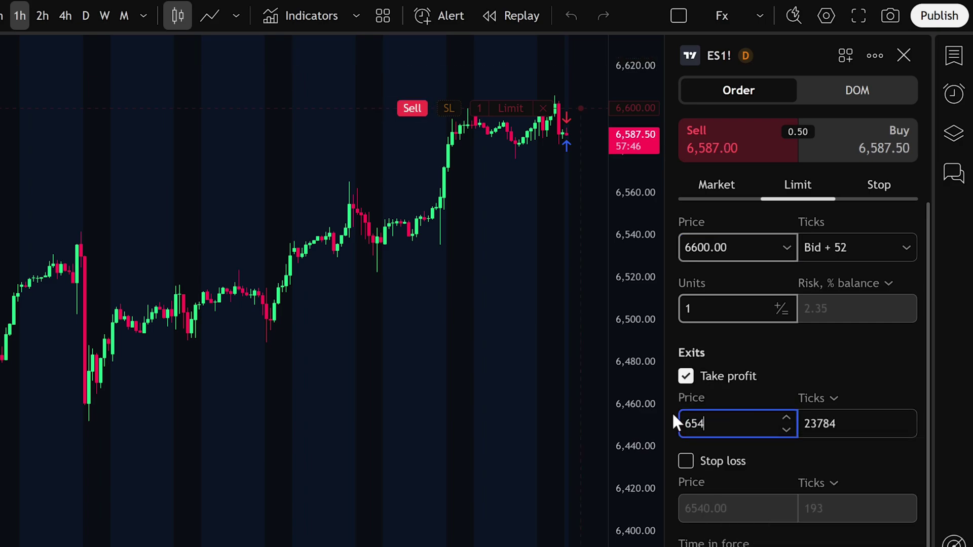
{"action": "type", "text": "0"}
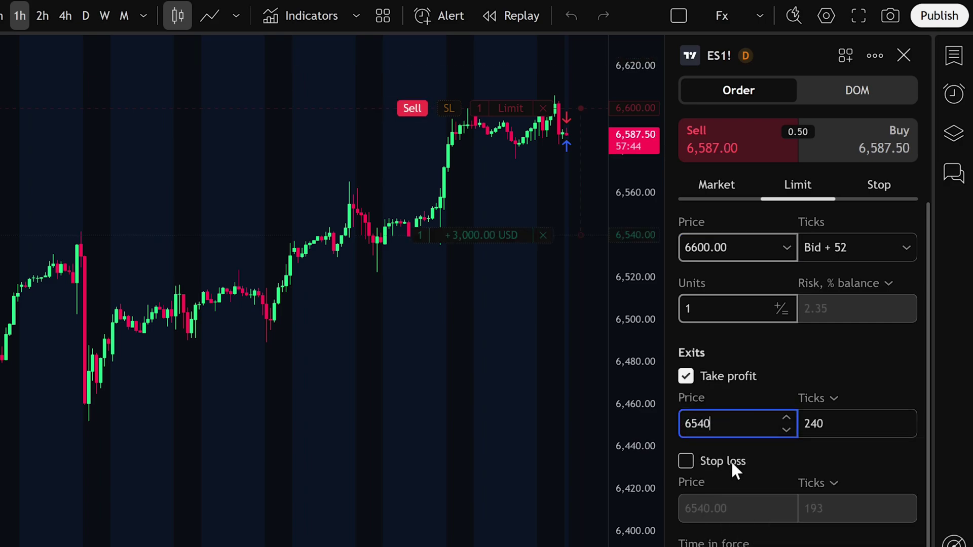
- Add a 6620 stop loss, keep the order valid for the Day, and submit the sell
{"action": "left_click", "coordinate": [686, 460]}
{"action": "double_click", "coordinate": [738, 506]}
{"action": "type", "text": "6"}
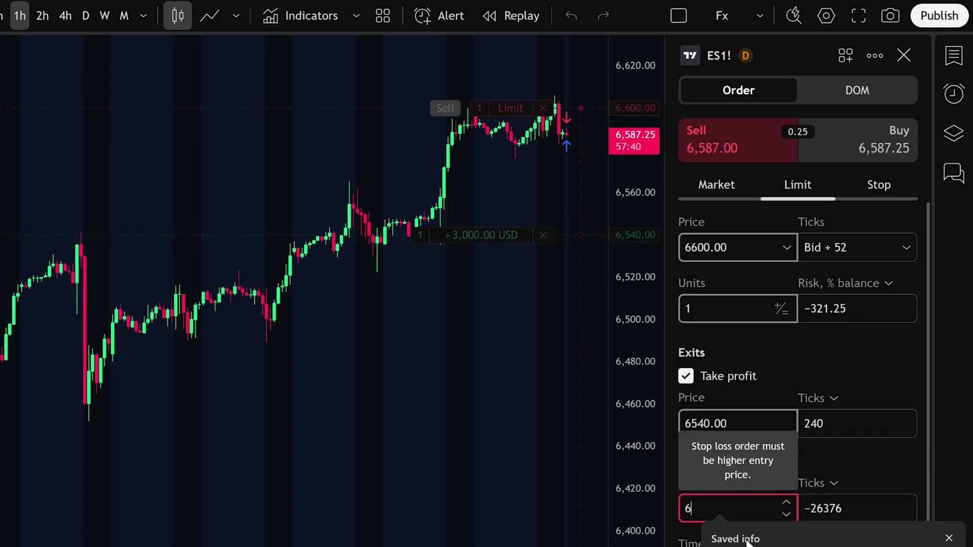
{"action": "type", "text": "620"}
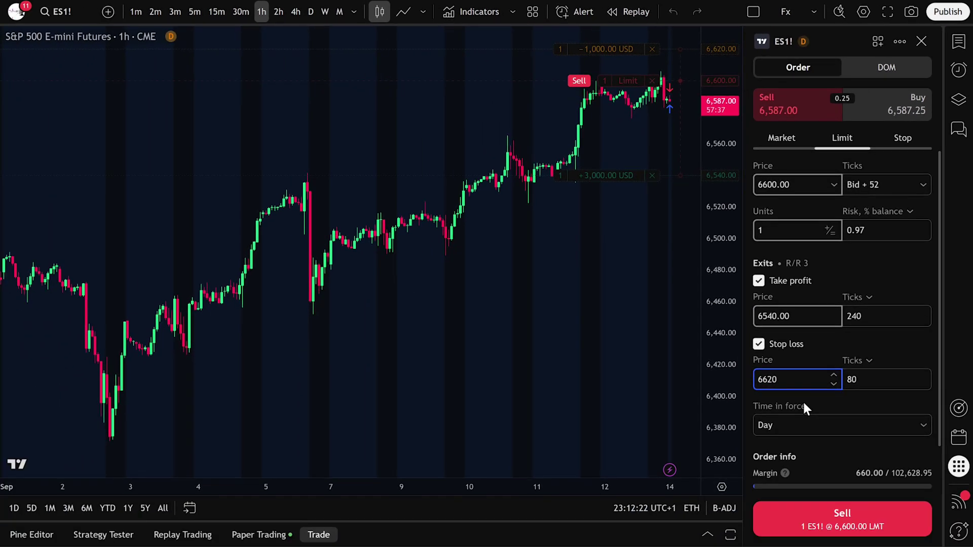
{"action": "left_click", "coordinate": [768, 426]}
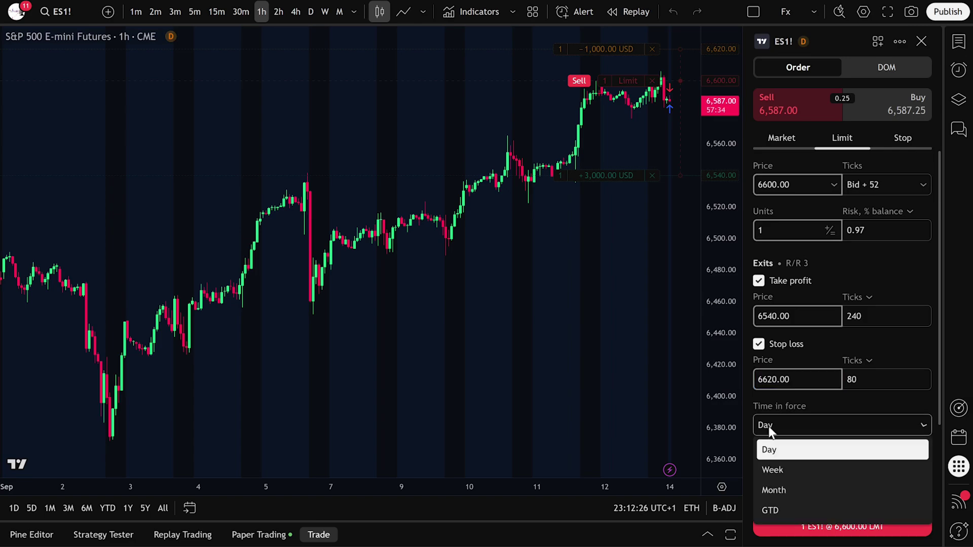
{"action": "left_click", "coordinate": [793, 452]}
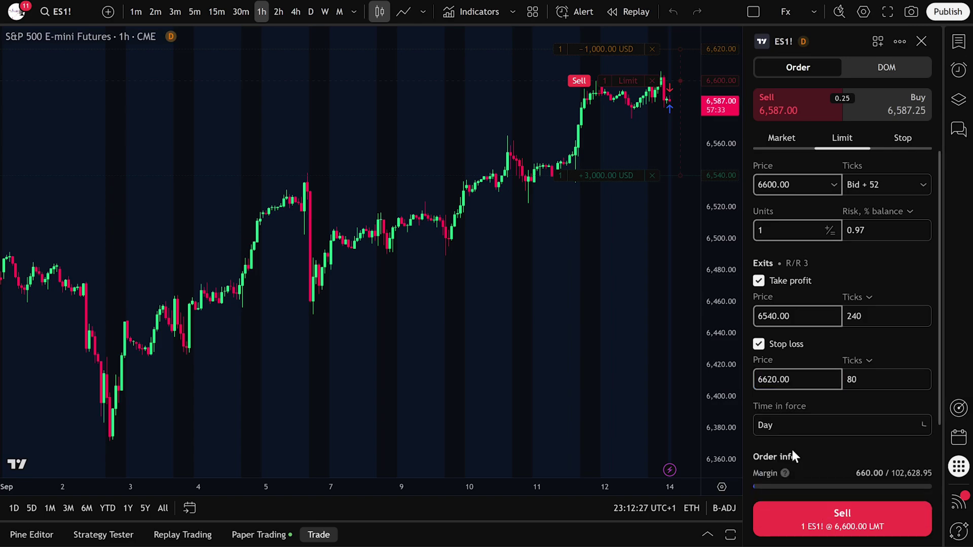
{"action": "left_click", "coordinate": [836, 522]}
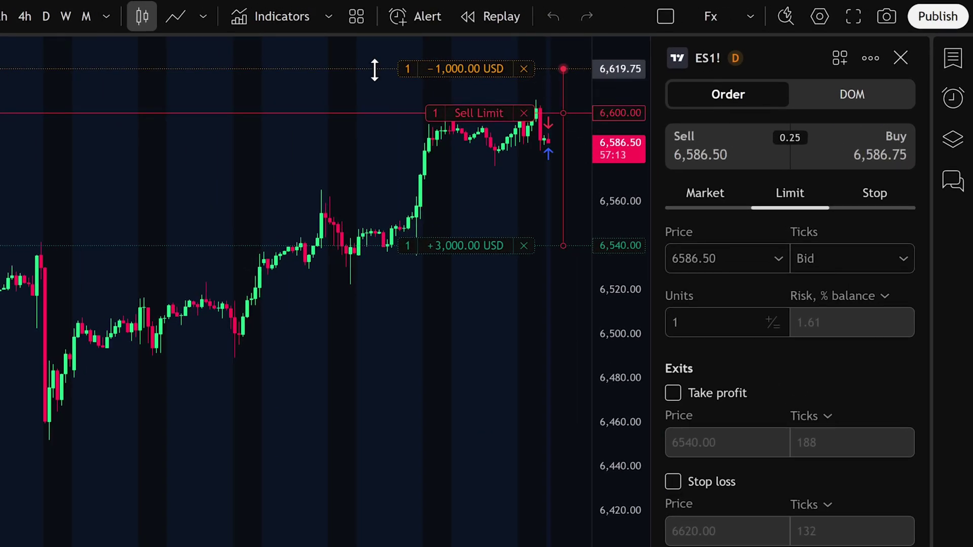
- Drag the sell order's stop loss to 6618.75 and take profit to 6509, then confirm
{"action": "mouse_move", "coordinate": [374, 69]}
{"action": "left_mouse_down"}
{"action": "mouse_move", "coordinate": [378, 59]}
{"action": "mouse_move", "coordinate": [380, 71]}
{"action": "left_mouse_up"}
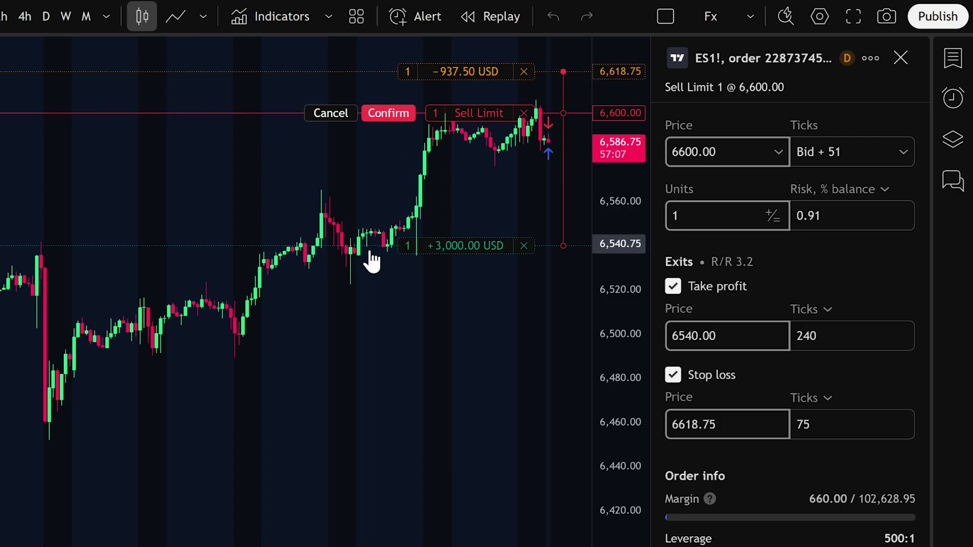
{"action": "left_click_drag", "start_coordinate": [373, 253], "coordinate": [391, 320]}
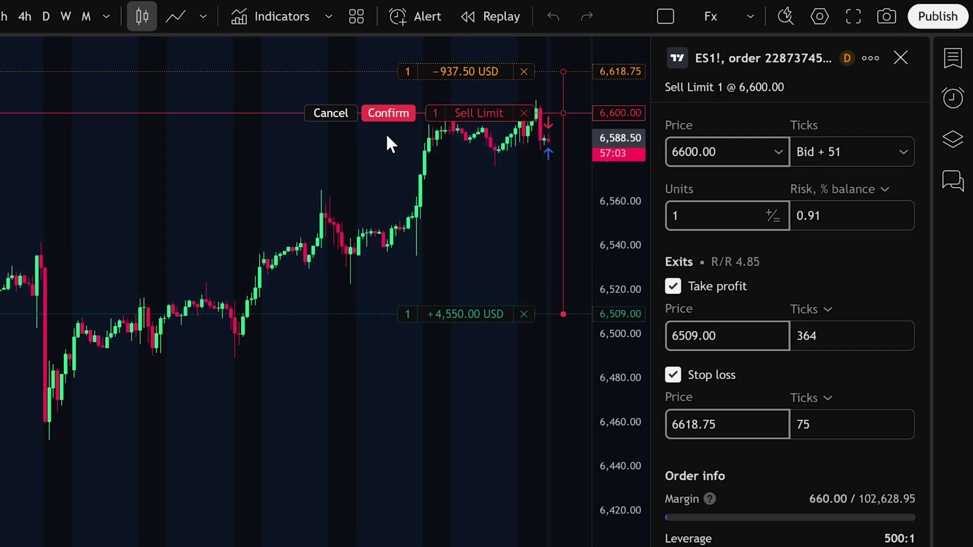
{"action": "left_click", "coordinate": [392, 117]}
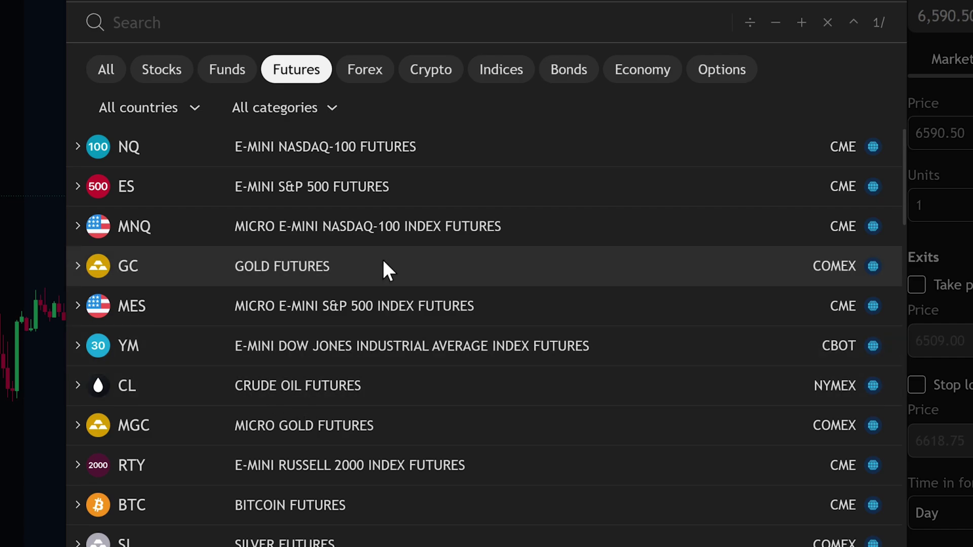
- Scroll down through the Futures contracts in Symbol Search, then back toward the top
{"action": "scroll", "coordinate": [383, 285], "scroll_direction": "down", "scroll_amount": 4}
{"action": "scroll", "coordinate": [384, 284], "scroll_direction": "down", "scroll_amount": 6}
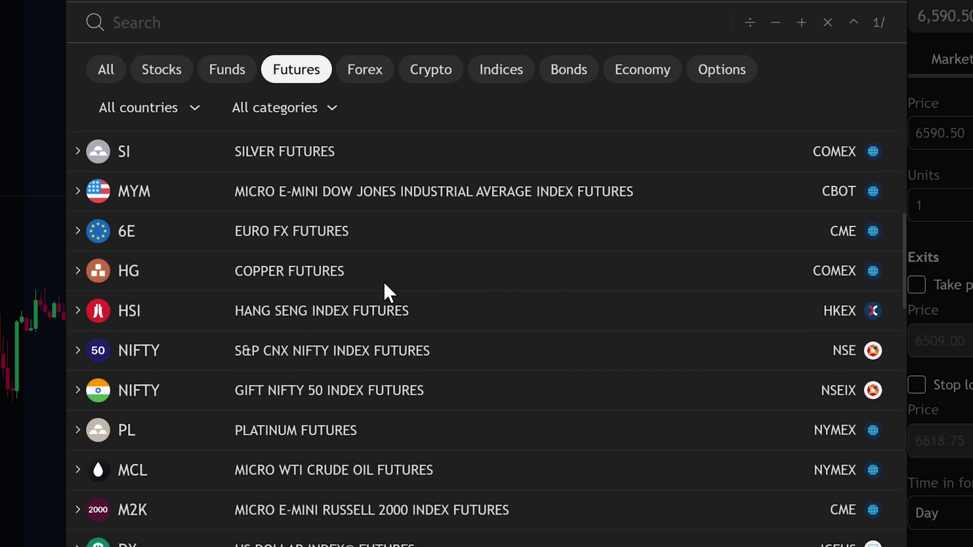
{"action": "scroll", "coordinate": [401, 233], "scroll_direction": "down", "scroll_amount": 3}
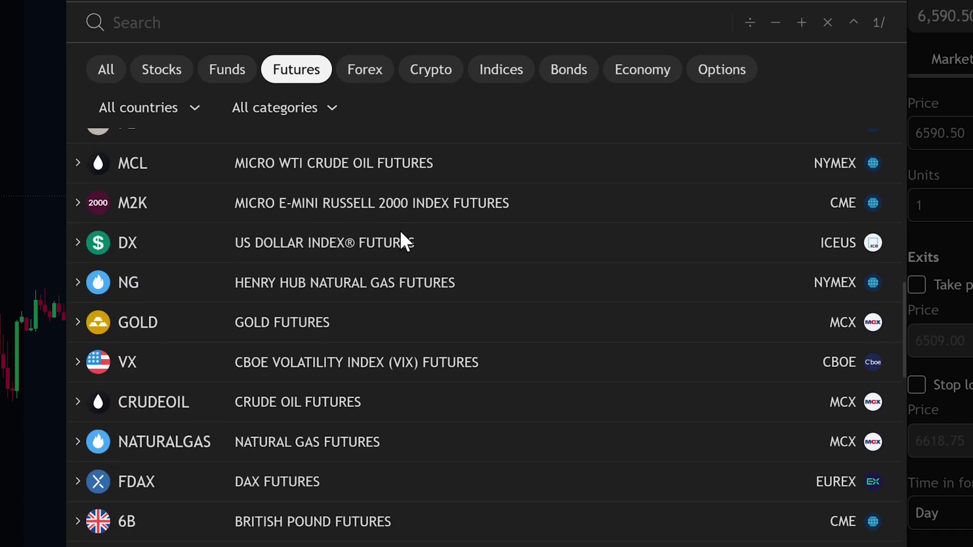
{"action": "scroll", "coordinate": [401, 234], "scroll_direction": "down", "scroll_amount": 3}
{"action": "scroll", "coordinate": [403, 229], "scroll_direction": "down", "scroll_amount": 3}
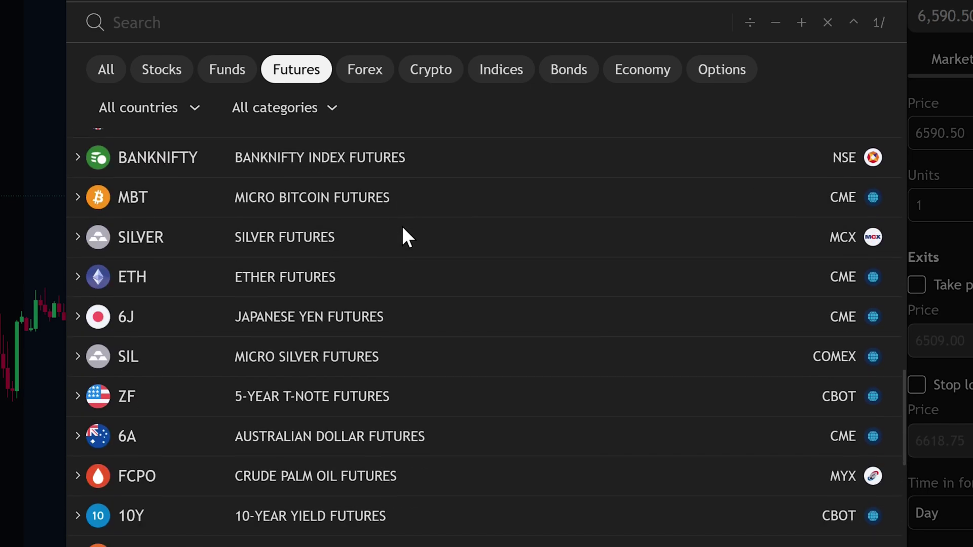
{"action": "scroll", "coordinate": [406, 233], "scroll_direction": "down", "scroll_amount": 1}
{"action": "scroll", "coordinate": [407, 231], "scroll_direction": "down", "scroll_amount": 3}
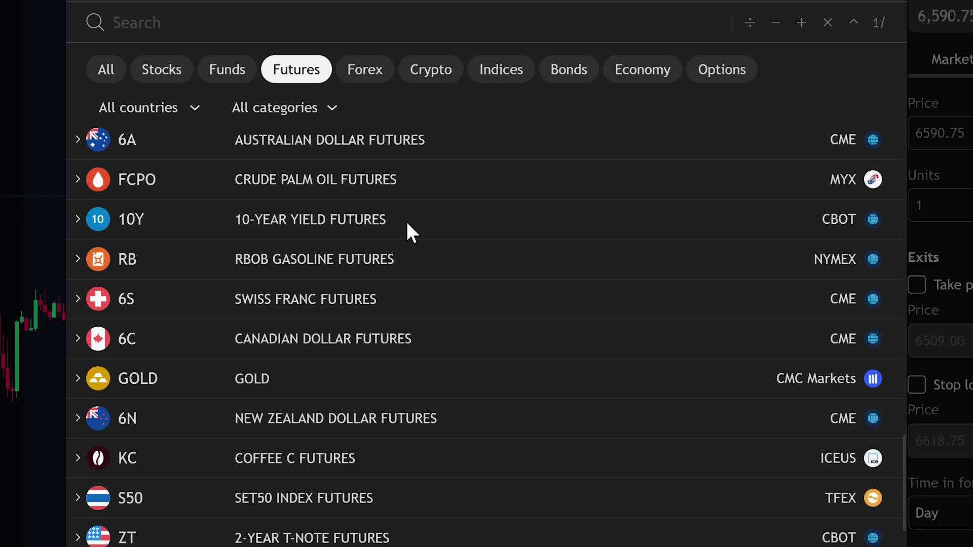
{"action": "scroll", "coordinate": [408, 228], "scroll_direction": "down", "scroll_amount": 3}
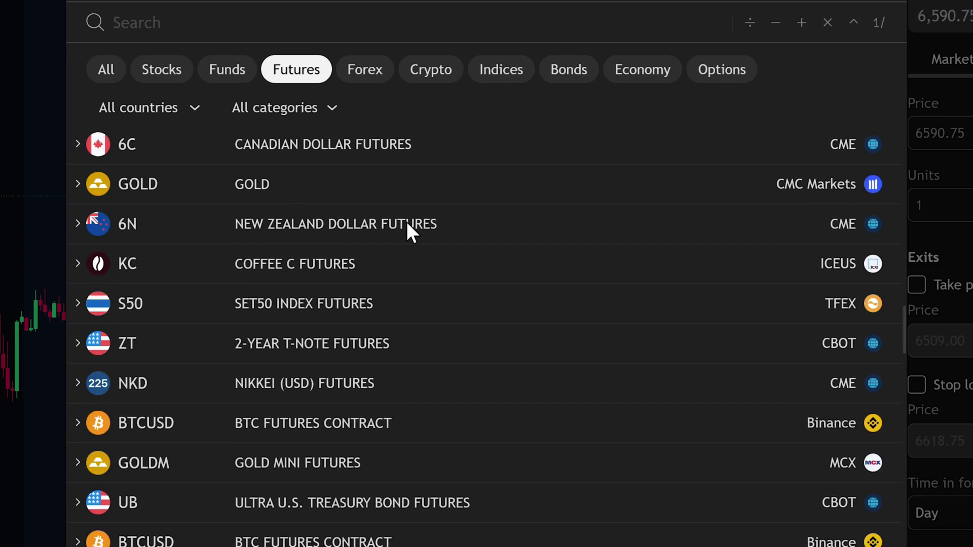
{"action": "scroll", "coordinate": [405, 220], "scroll_direction": "down", "scroll_amount": 8}
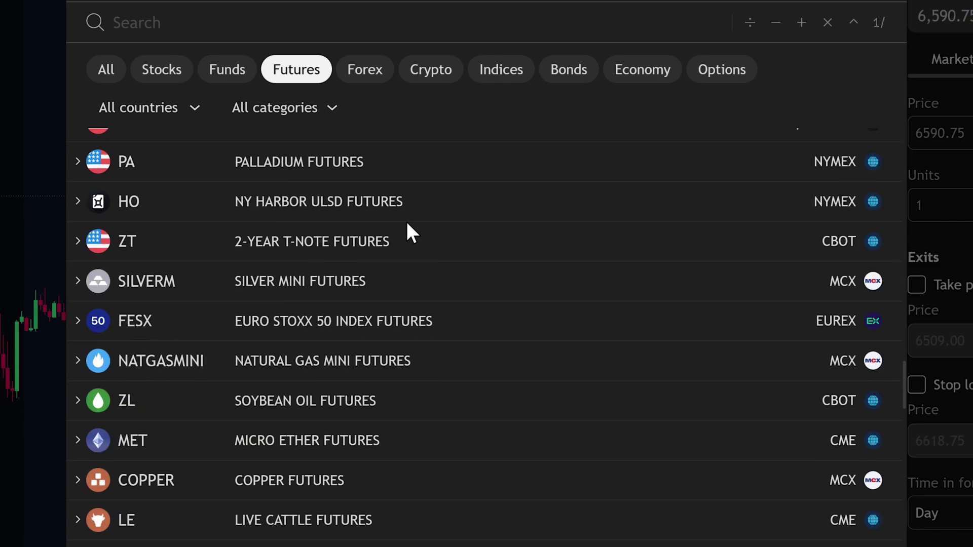
{"action": "scroll", "coordinate": [406, 220], "scroll_direction": "down", "scroll_amount": 1}
{"action": "scroll", "coordinate": [415, 222], "scroll_direction": "up", "scroll_amount": 6}
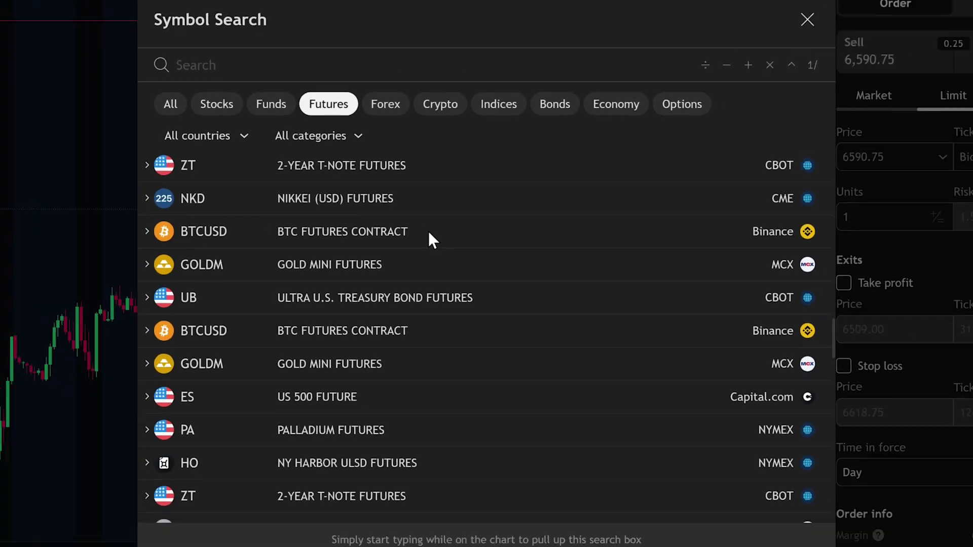
{"action": "scroll", "coordinate": [431, 236], "scroll_direction": "up", "scroll_amount": 10}
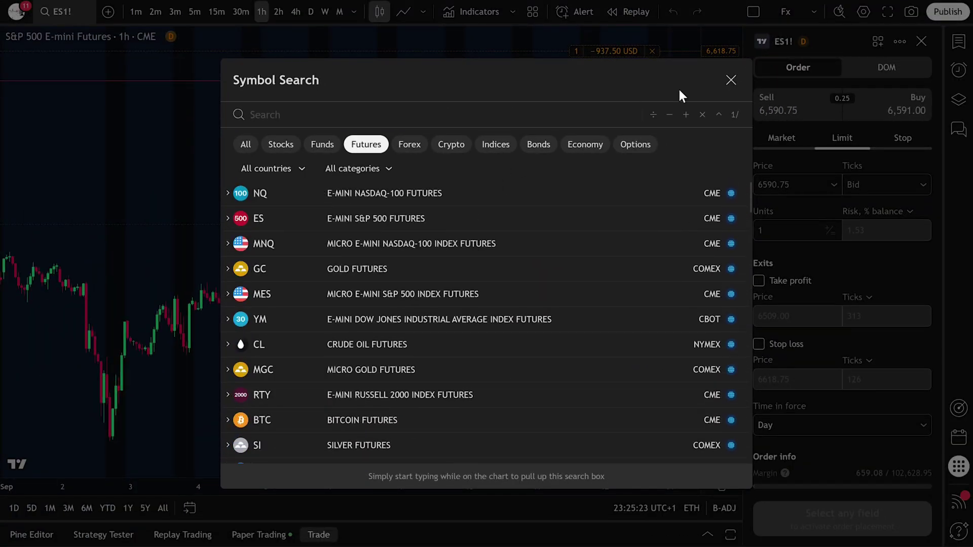
- Close Symbol Search and scroll Topstep down to the $50K, $100K and $150K account pricing
{"action": "left_click", "coordinate": [731, 80]}
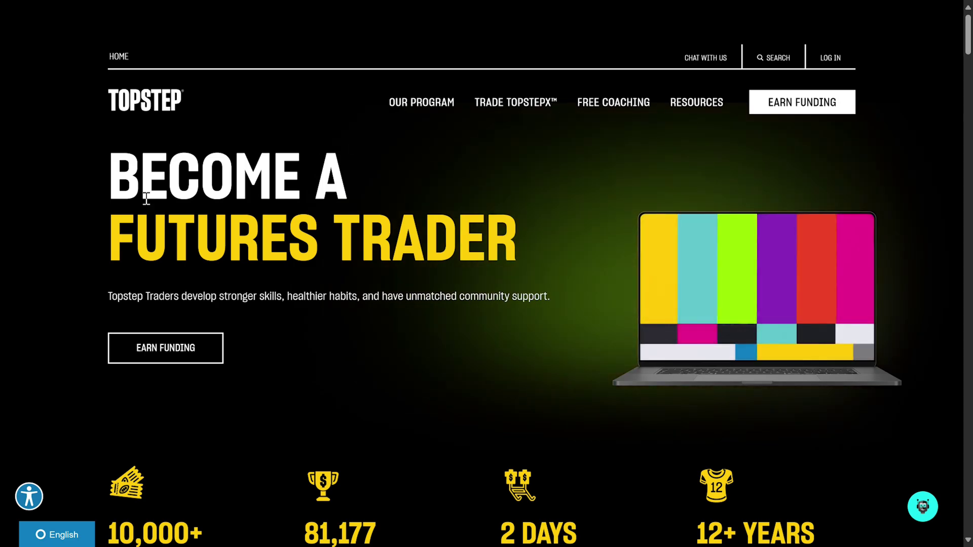
{"action": "scroll", "coordinate": [219, 223], "scroll_direction": "down", "scroll_amount": 4}
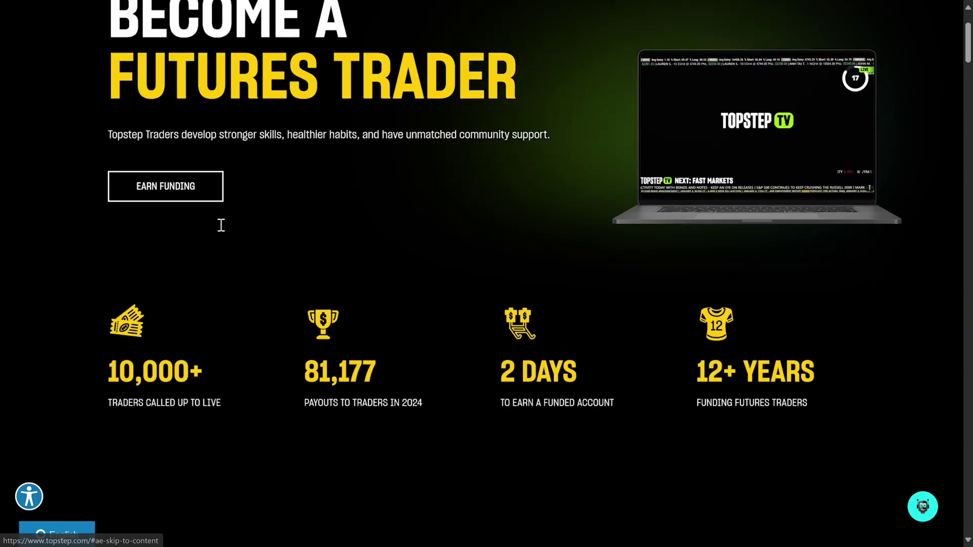
{"action": "scroll", "coordinate": [221, 225], "scroll_direction": "down", "scroll_amount": 13}
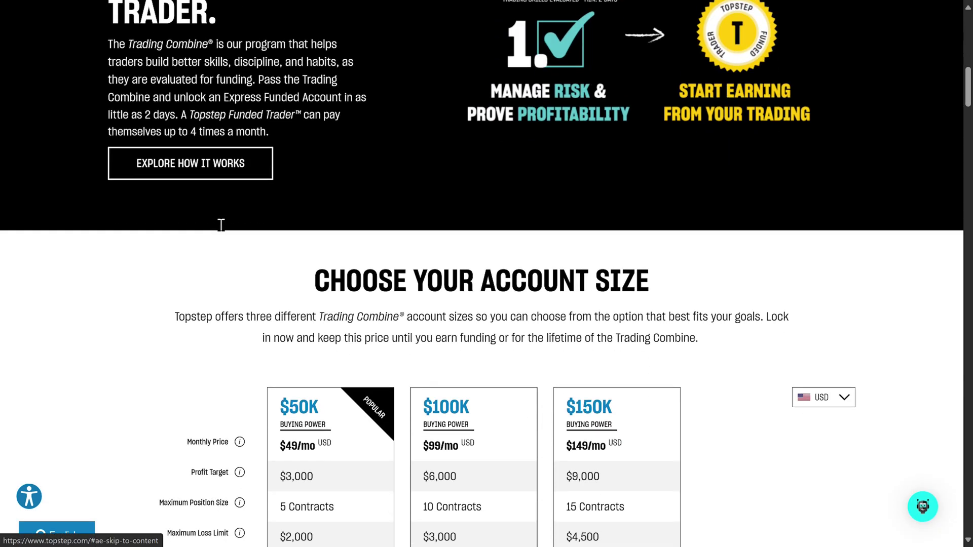
{"action": "scroll", "coordinate": [221, 225], "scroll_direction": "down", "scroll_amount": 2}
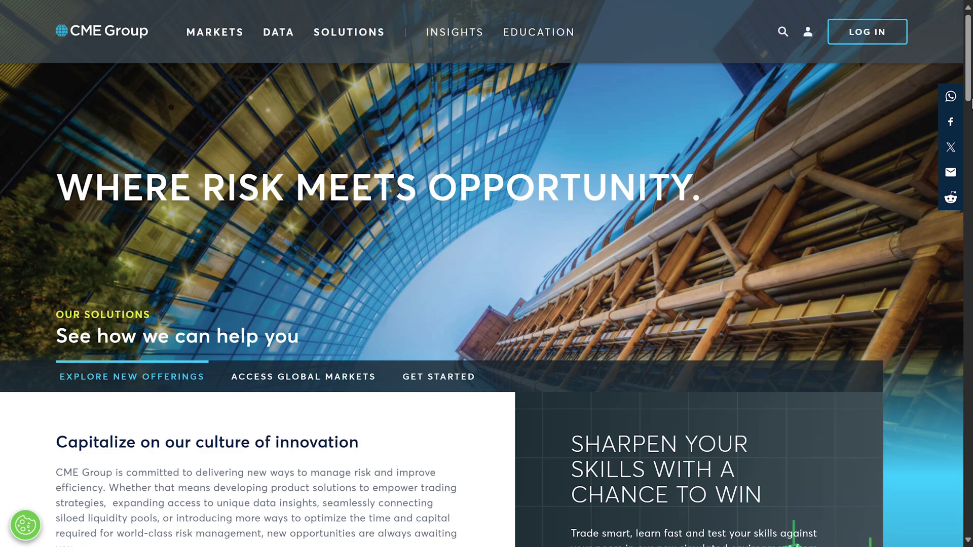
- Scroll the CME Group homepage down through the Market Activity delayed futures quote tiles
{"action": "scroll", "coordinate": [676, 154], "scroll_direction": "down", "scroll_amount": 15}
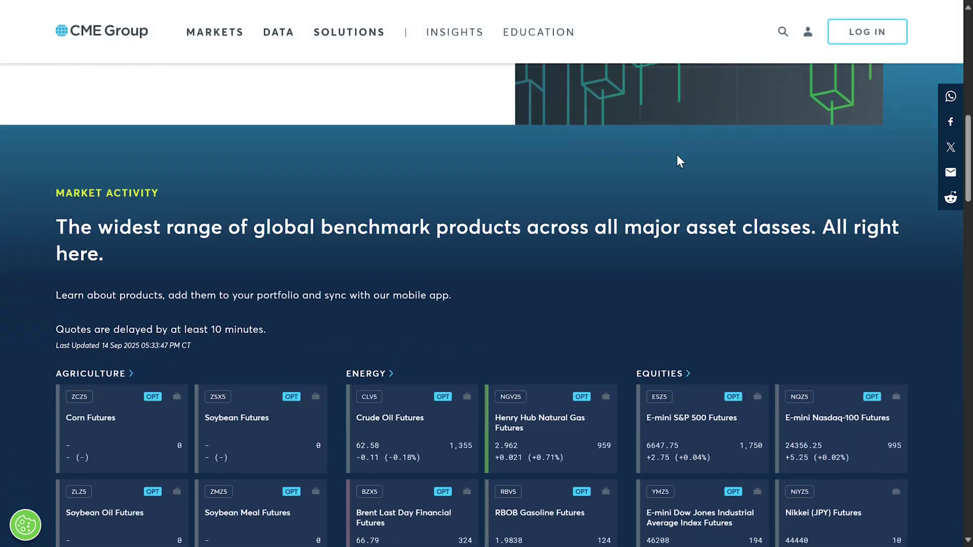
{"action": "scroll", "coordinate": [699, 167], "scroll_direction": "down", "scroll_amount": 4}
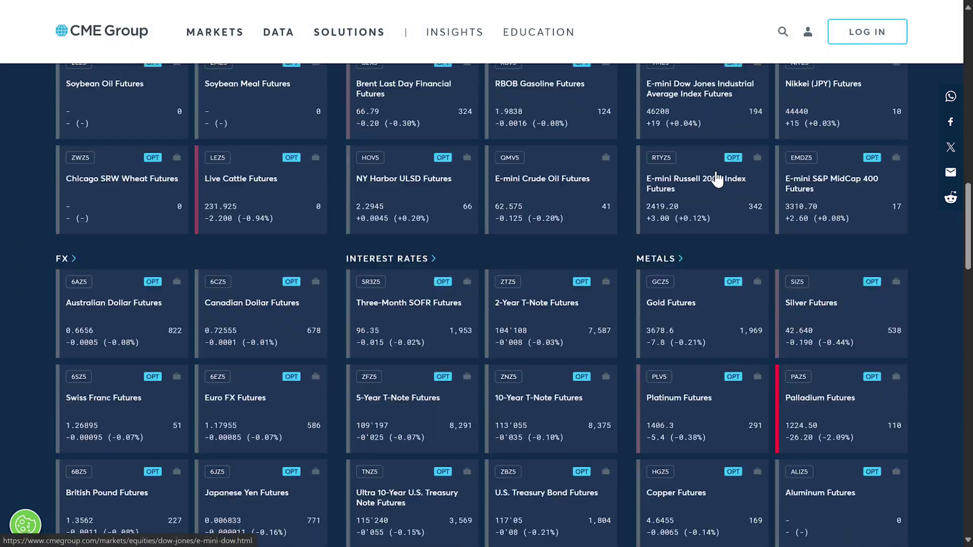
{"action": "scroll", "coordinate": [735, 192], "scroll_direction": "down", "scroll_amount": 2}
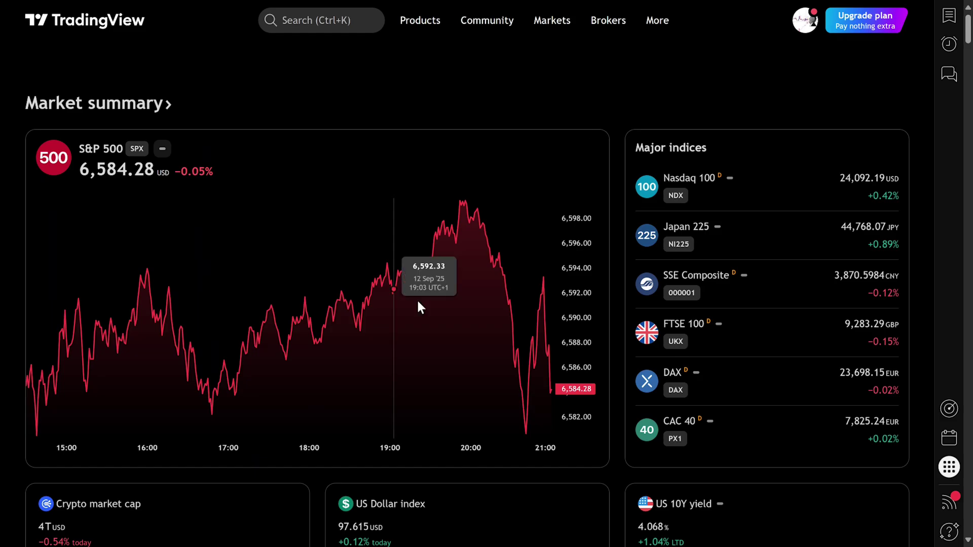
- Open the ES1! chart's watchlist and filter the Add symbol list to futures
{"action": "mouse_move", "coordinate": [420, 20]}
{"action": "left_click", "coordinate": [456, 61]}
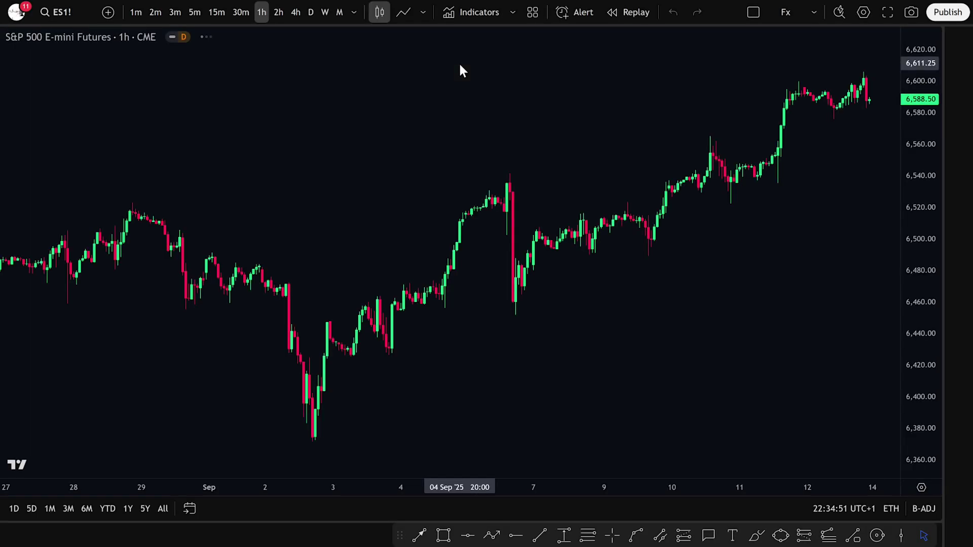
{"action": "left_click", "coordinate": [958, 42]}
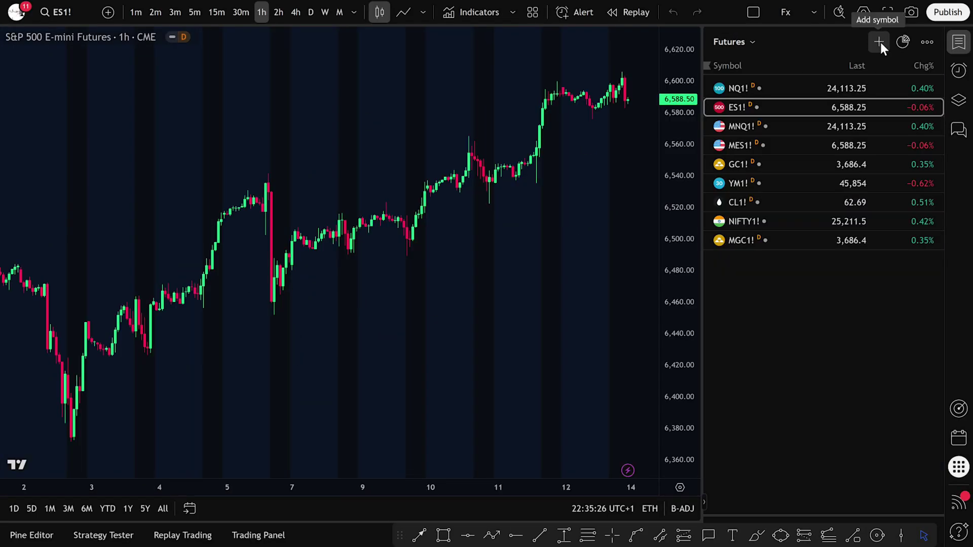
{"action": "left_click", "coordinate": [879, 41]}
{"action": "left_click", "coordinate": [366, 144]}
- Add the BTC, RTY, SI, MYM and 6E futures to the watchlist
{"action": "scroll", "coordinate": [440, 353], "scroll_direction": "down", "scroll_amount": 3}
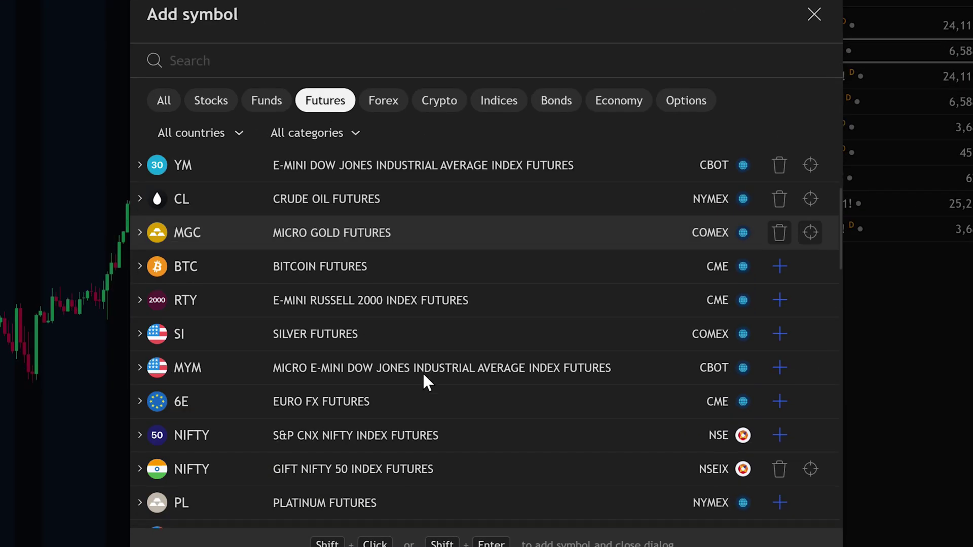
{"action": "left_click", "coordinate": [703, 268]}
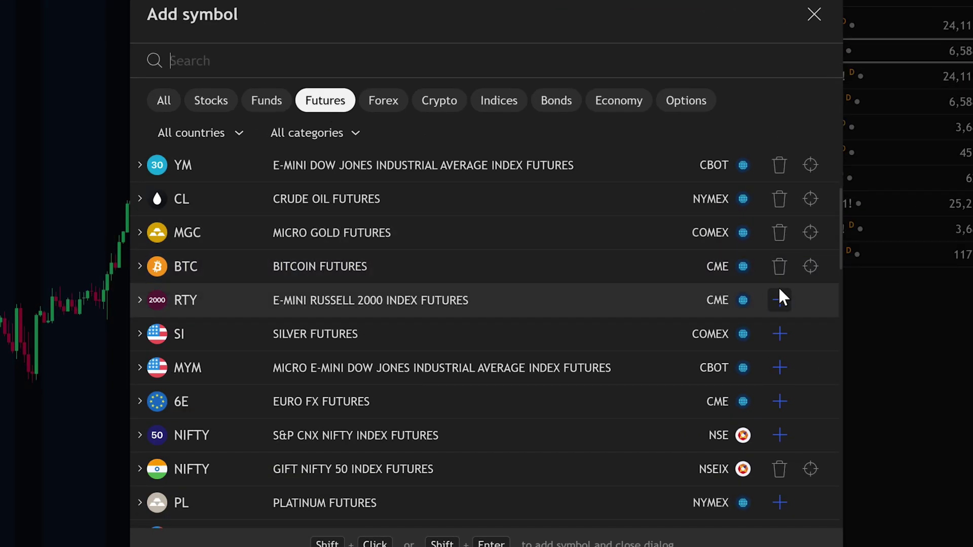
{"action": "left_click", "coordinate": [779, 300]}
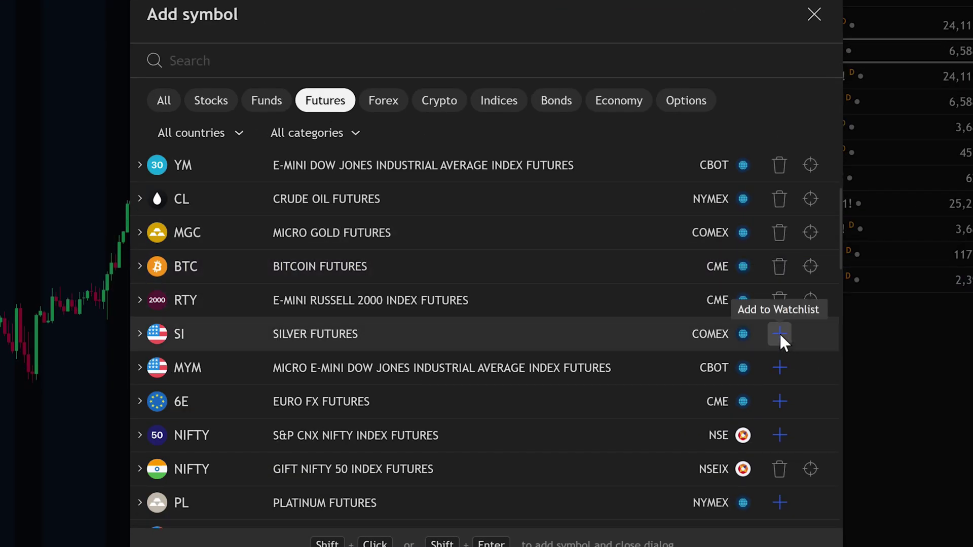
{"action": "left_click", "coordinate": [779, 334]}
{"action": "left_click", "coordinate": [779, 368]}
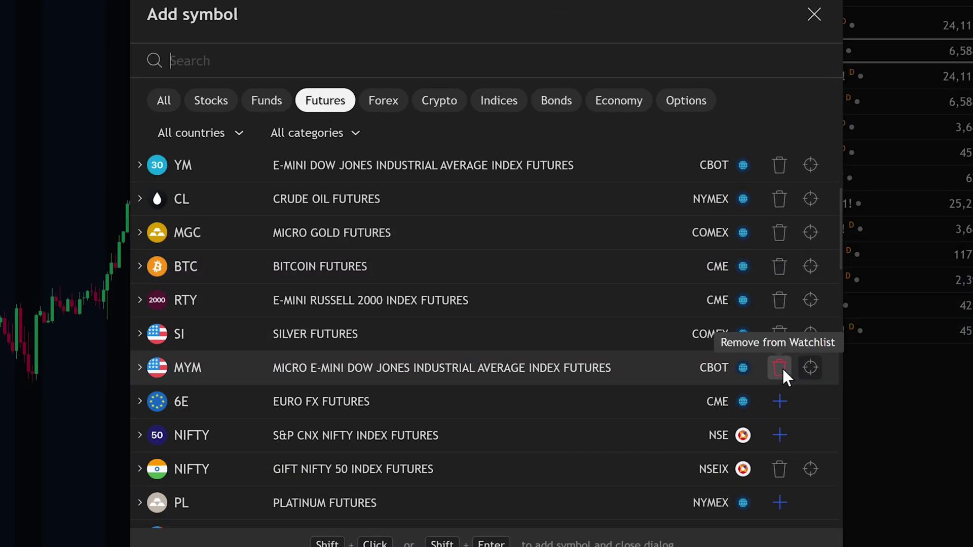
{"action": "left_click", "coordinate": [780, 401]}
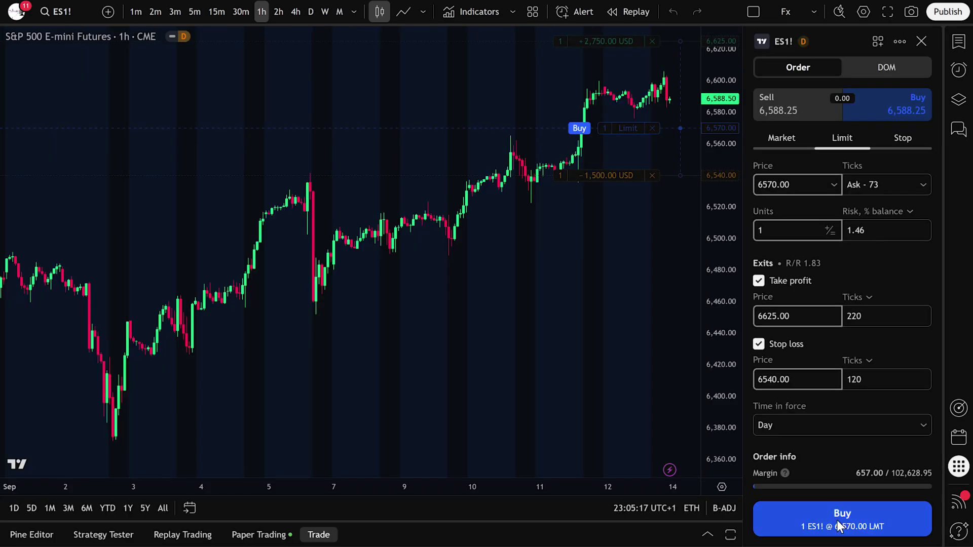
- Send the ES1! buy limit at 6,567.75 and the sell limit at 6,600, both with exits
{"action": "left_click", "coordinate": [841, 520]}
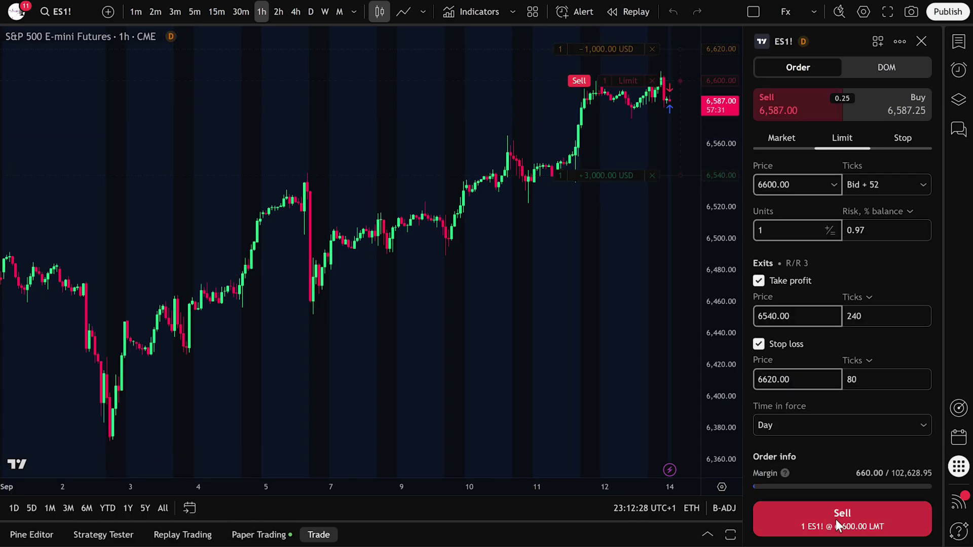
{"action": "left_click", "coordinate": [835, 519]}
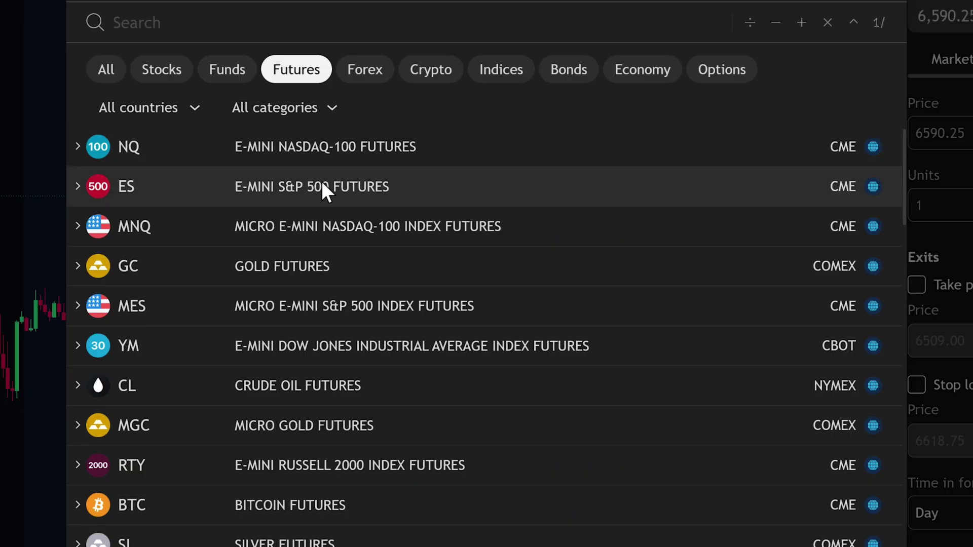
- Scroll through the futures symbol list, then down the Topstep site toward account sizes
{"action": "scroll", "coordinate": [385, 349], "scroll_direction": "down", "scroll_amount": 15}
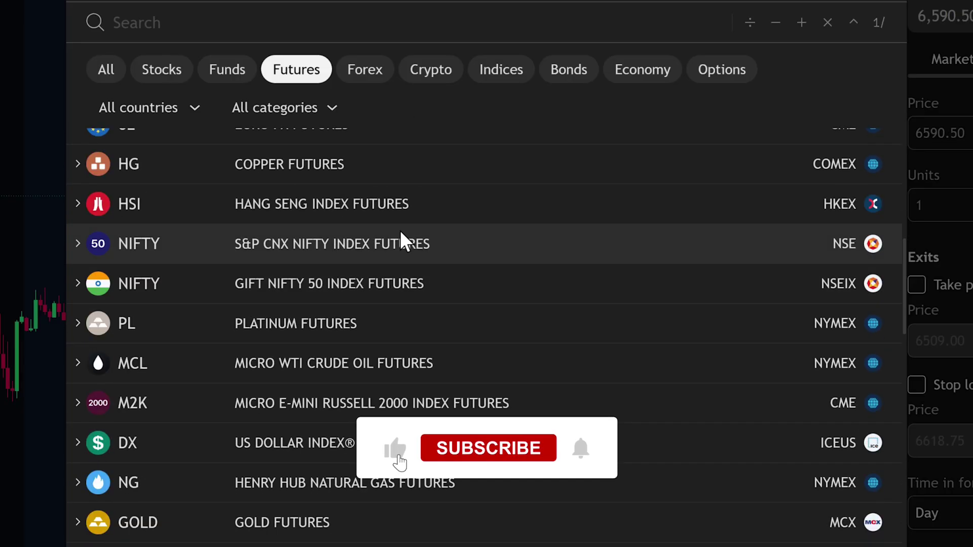
{"action": "scroll", "coordinate": [404, 223], "scroll_direction": "down", "scroll_amount": 20}
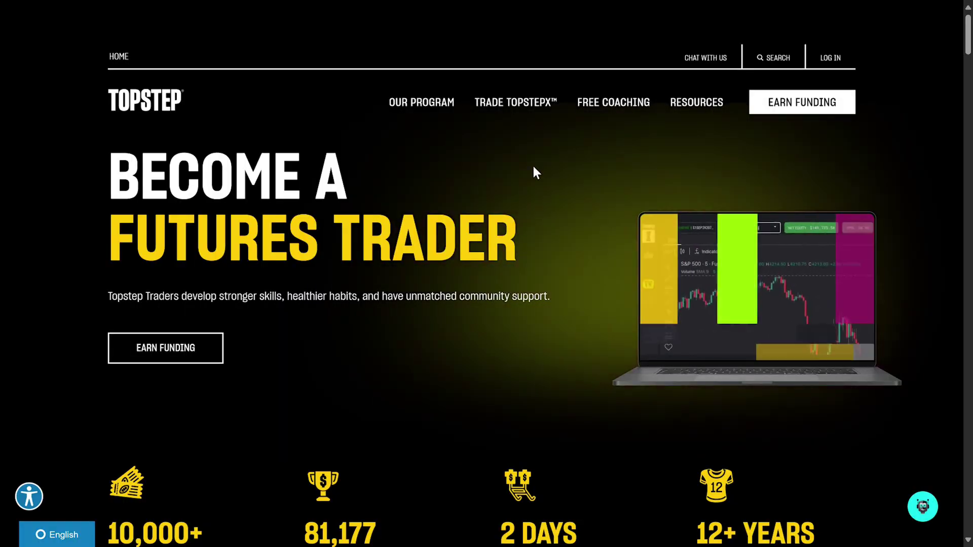
{"action": "scroll", "coordinate": [220, 224], "scroll_direction": "down", "scroll_amount": 20}
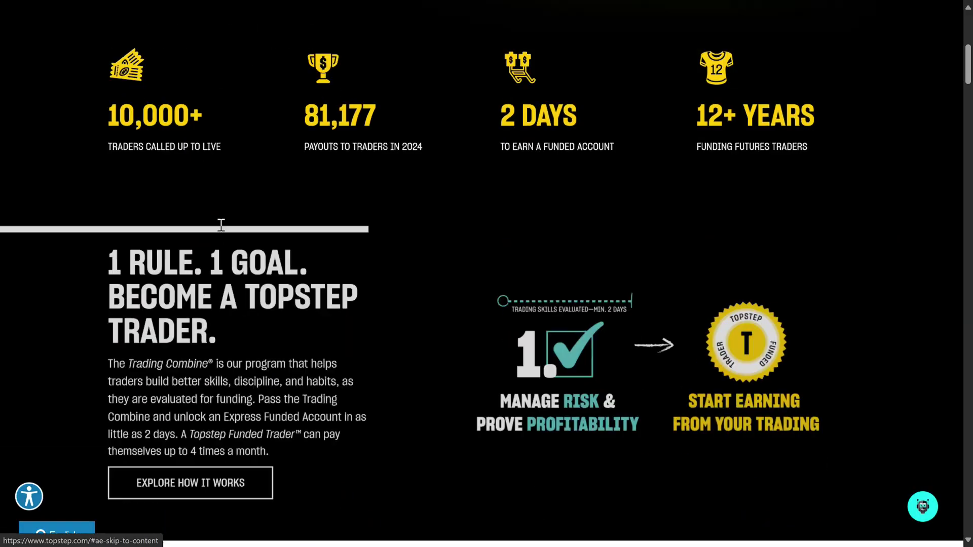